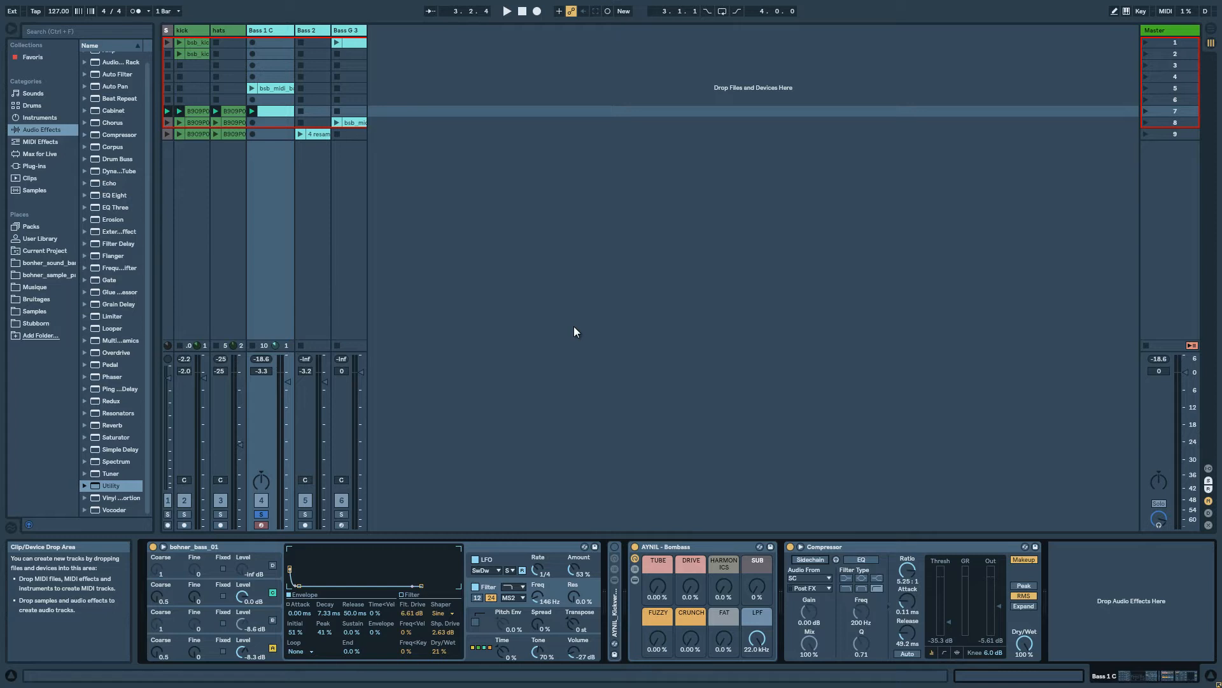
Reveal the device chain inside the AYNIL - Bombass rack so its macros and effects are in view
left_click(633, 580)
left_click(682, 546)
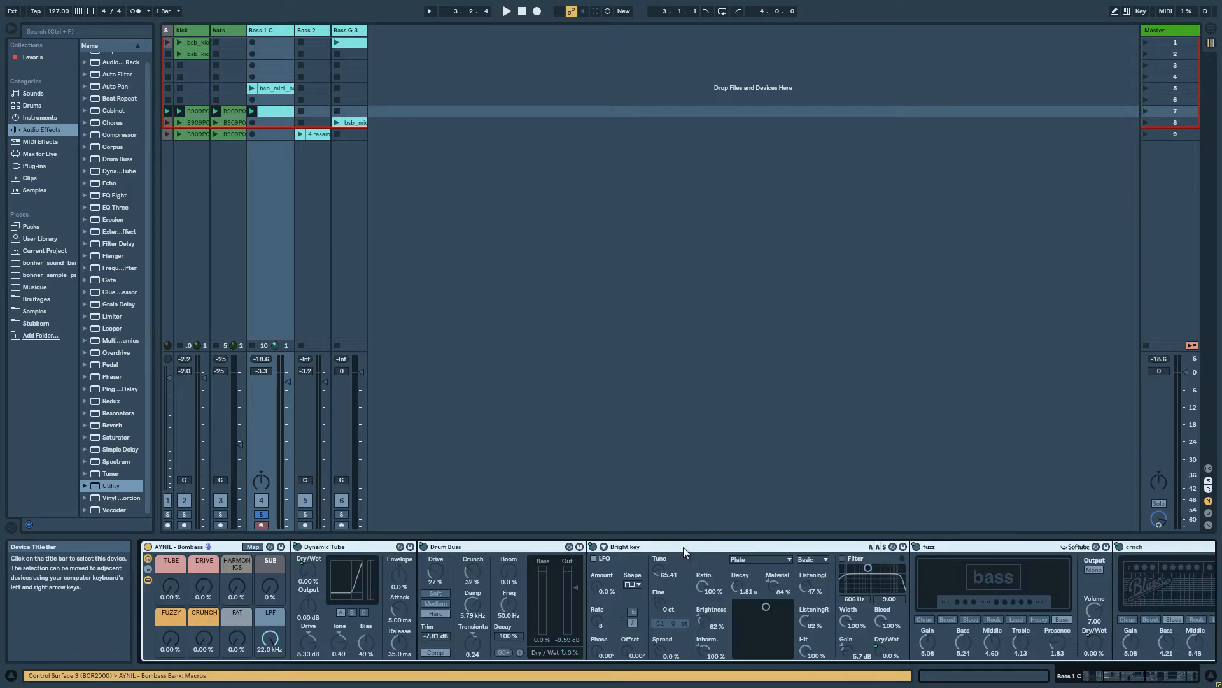
left_click_drag(1136, 676, 1126, 676)
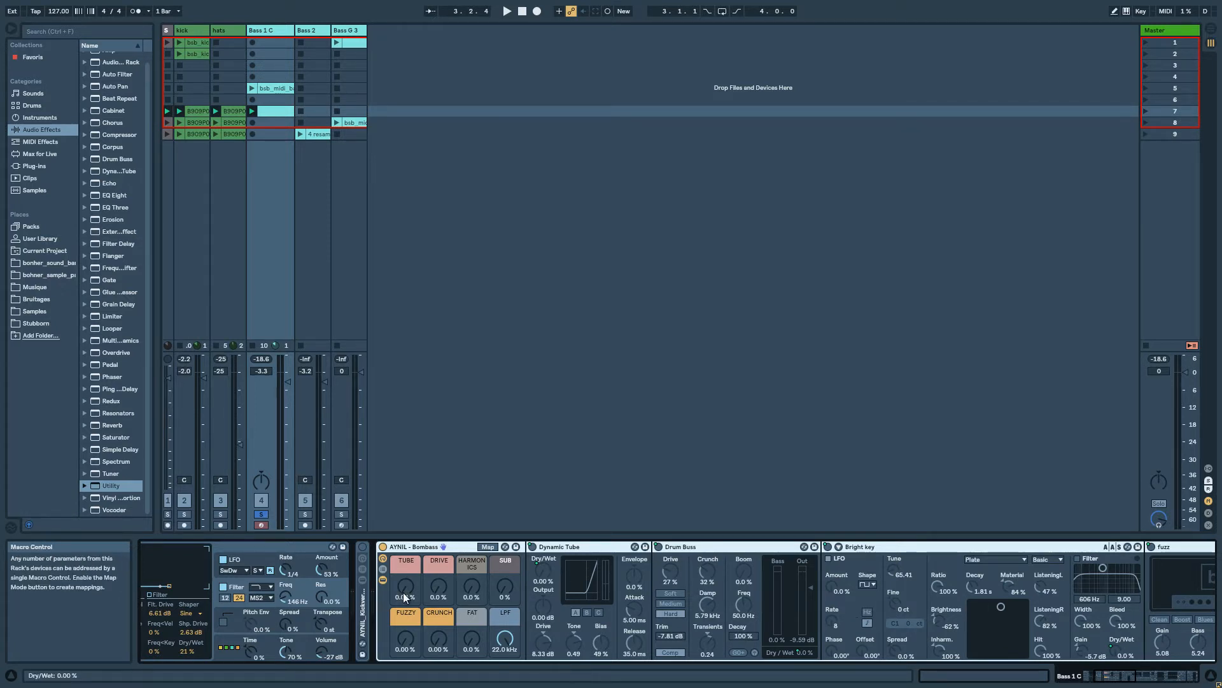
Audition the TUBE macro at 100% during playback, raise the Bass 1 C track volume to -0.1 dB, and return TUBE to 0%
key("space")
left_click_drag(406, 590, 406, 590)
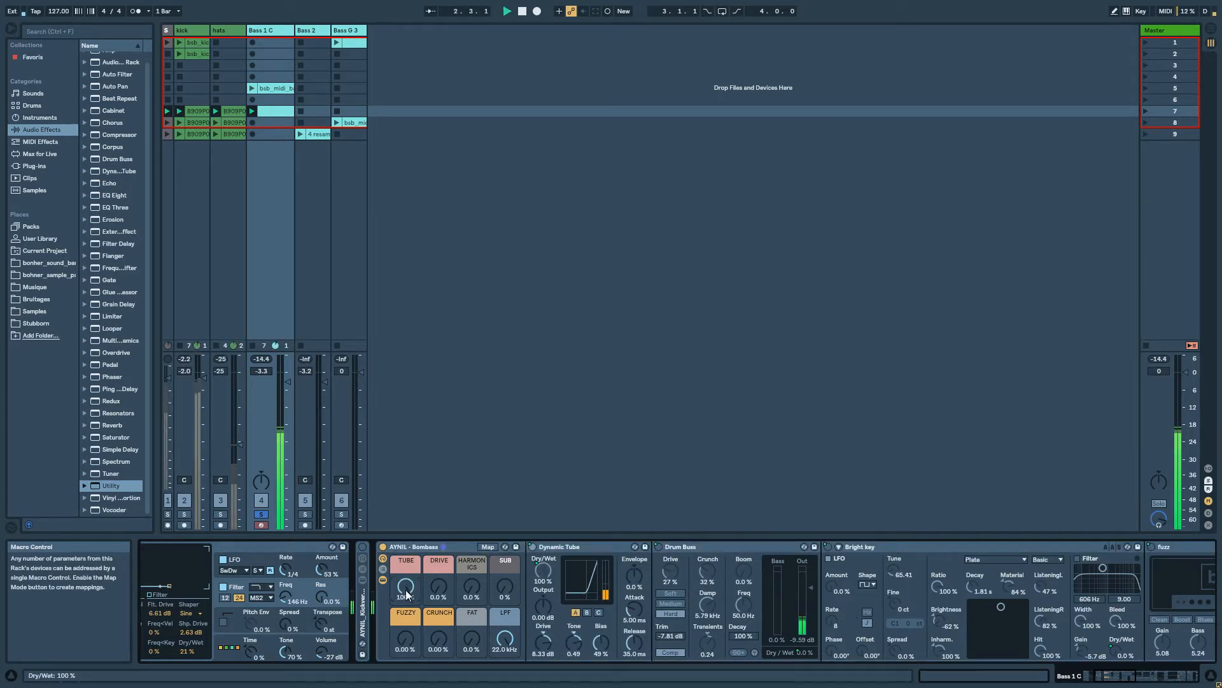
left_click_drag(286, 385, 284, 377)
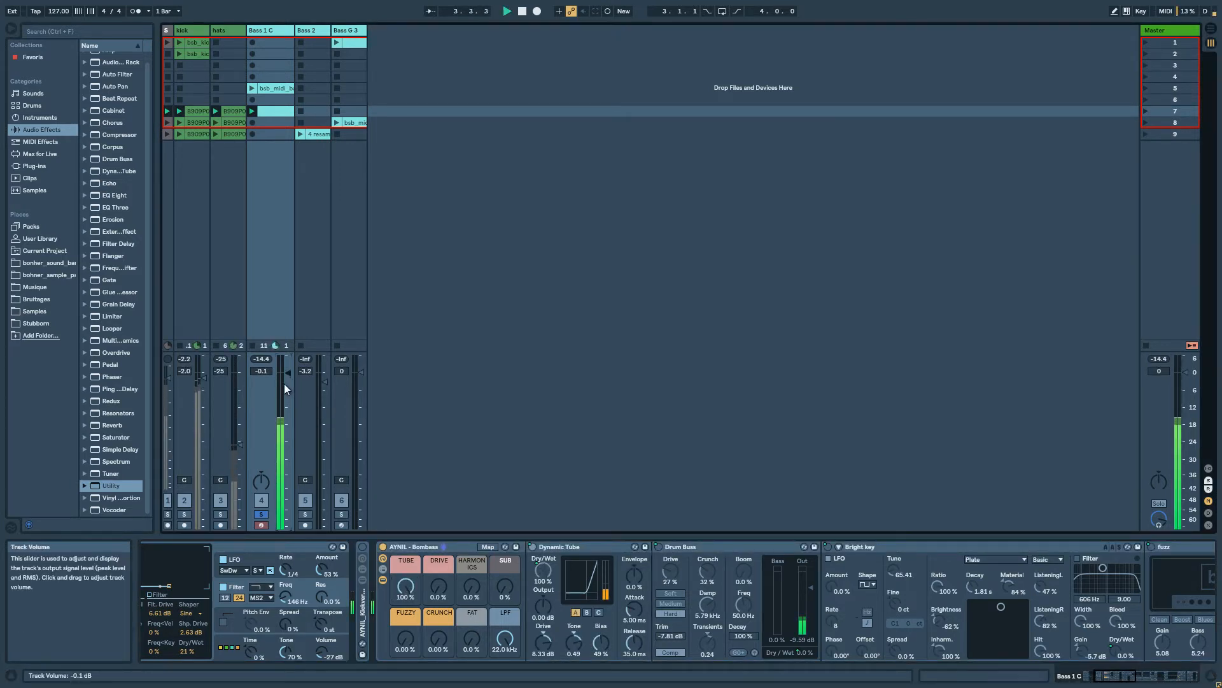
key("space")
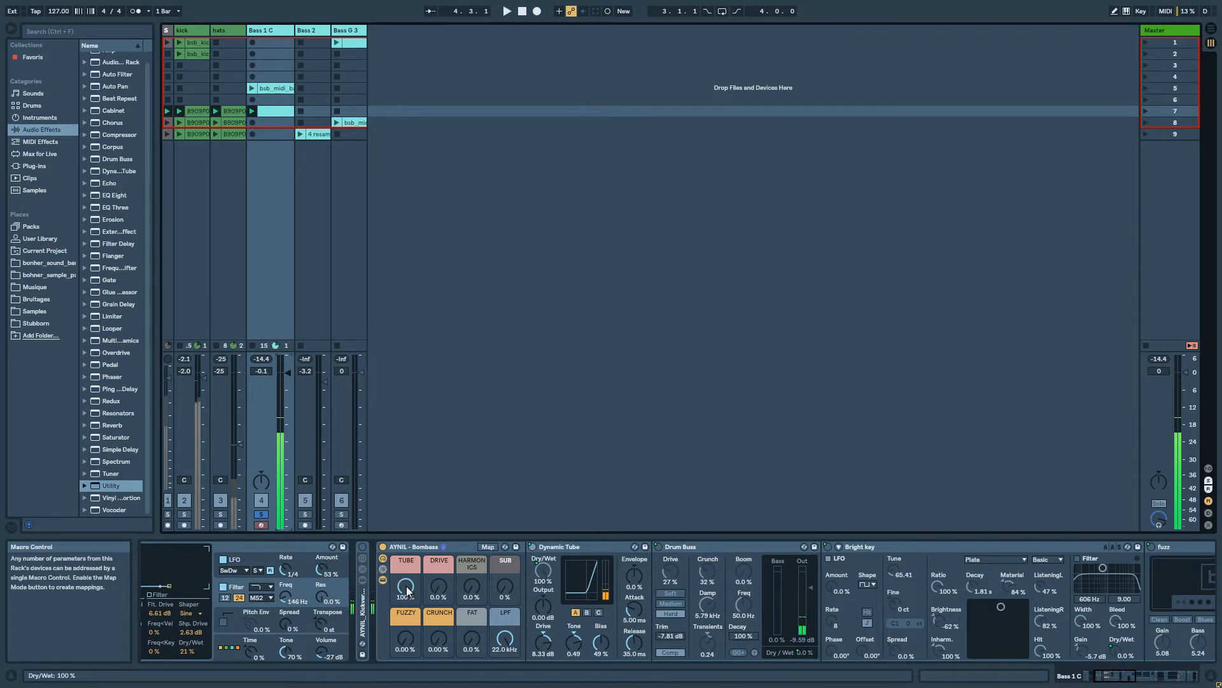
left_click_drag(407, 590, 406, 592)
Audition the DRIVE macro by sweeping it up during playback and return it to 0%
left_click_drag(1116, 676, 904, 680)
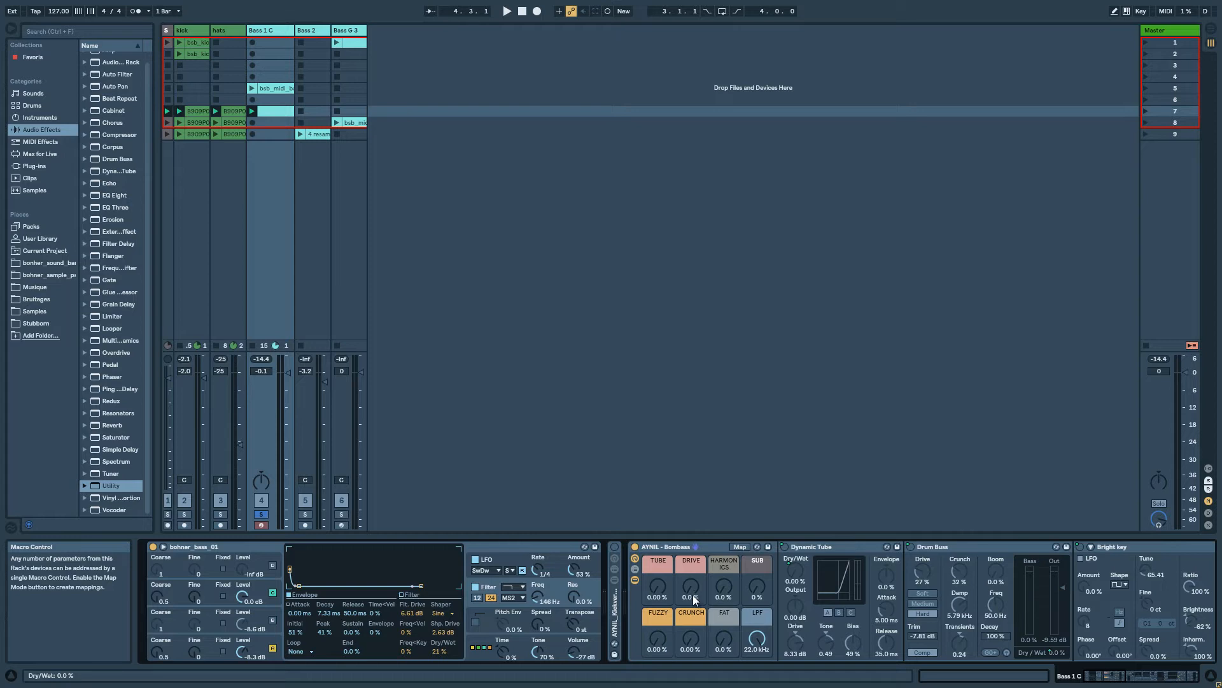
key("space")
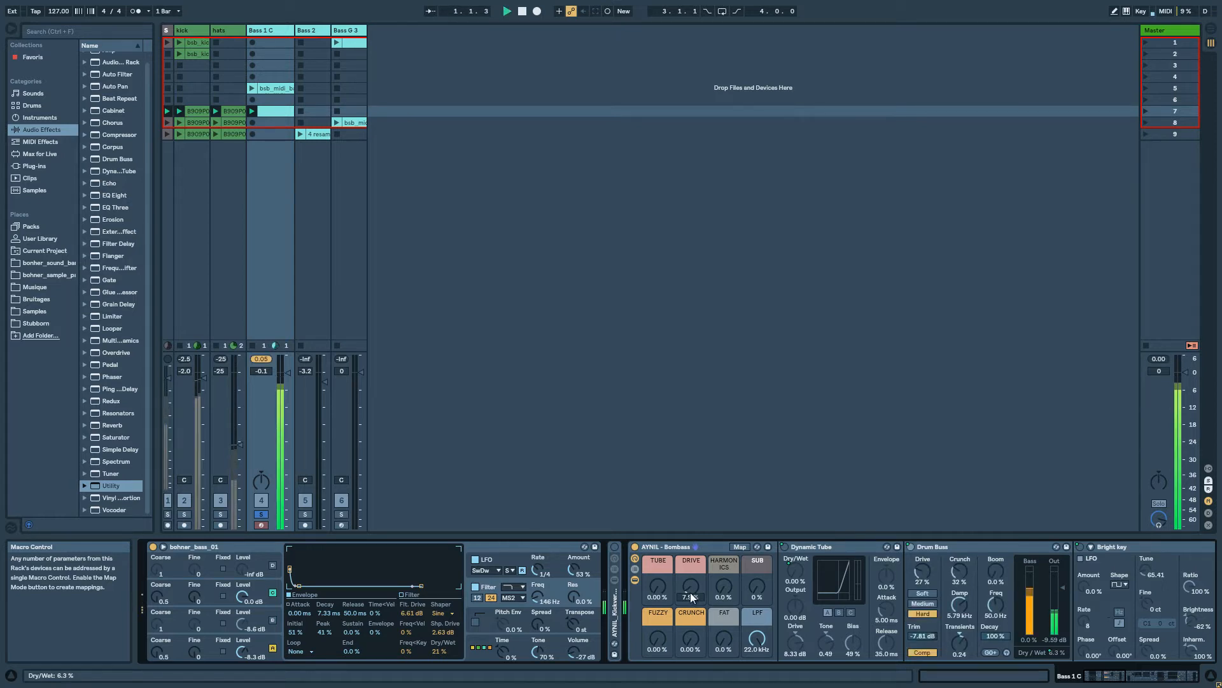
left_click_drag(691, 596, 690, 597)
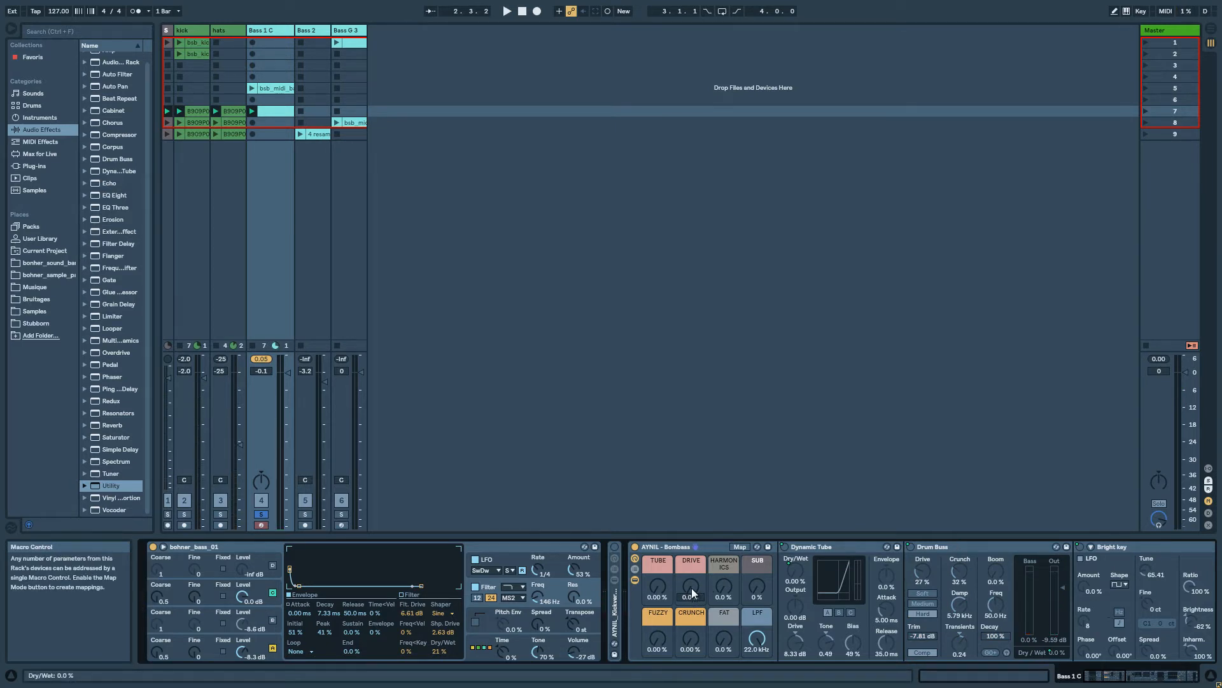
key("space")
left_click_drag(691, 587, 691, 591)
key("space")
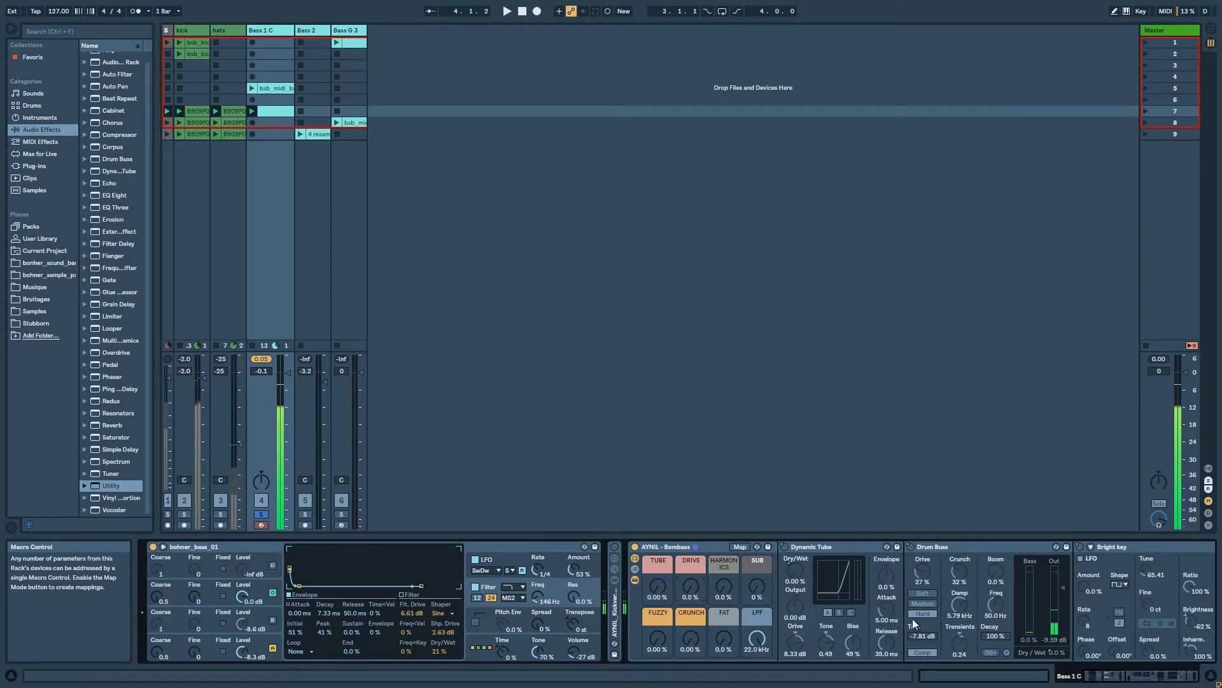
Select the Bright key device, sweep the HARMONICS macro during playback, and return the macro to 0%
left_click(1114, 680)
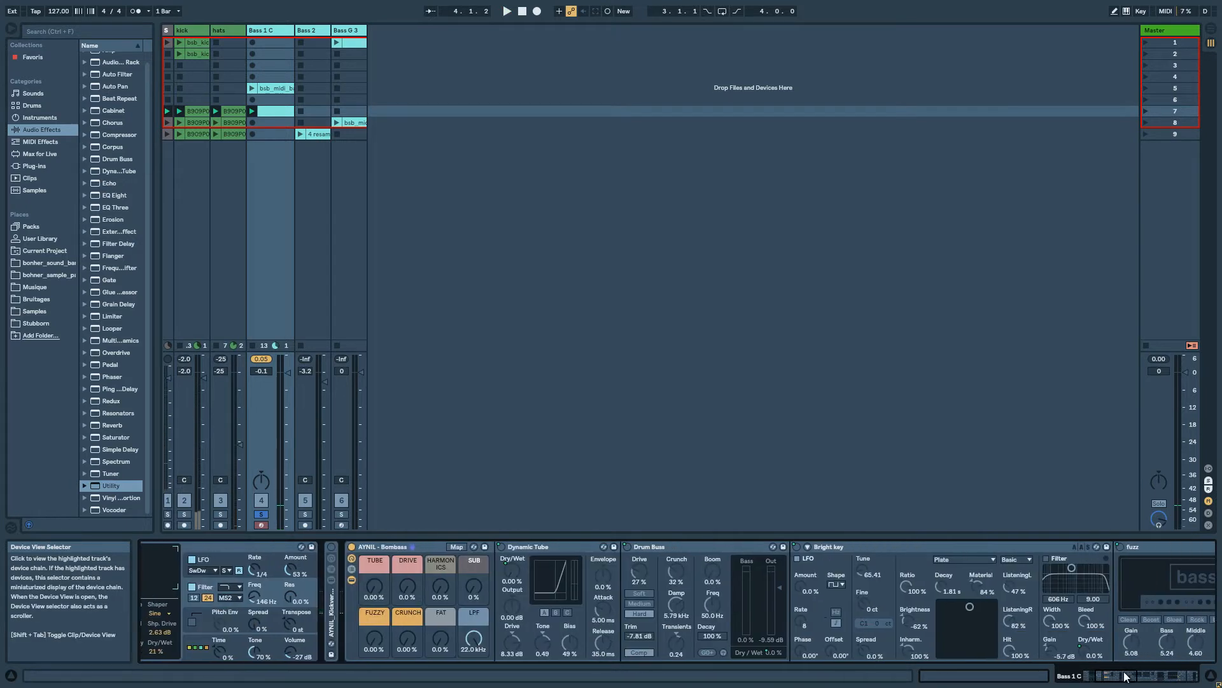
left_click(853, 546)
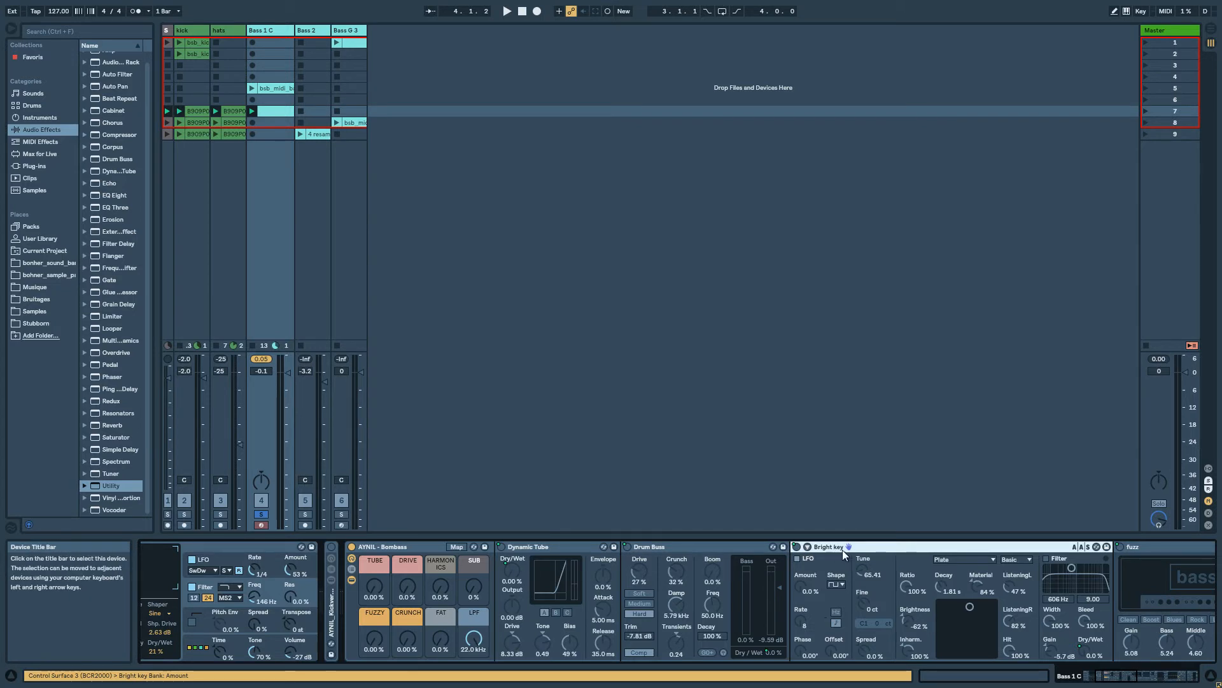
key("space")
left_click_drag(441, 590, 444, 621)
key("space")
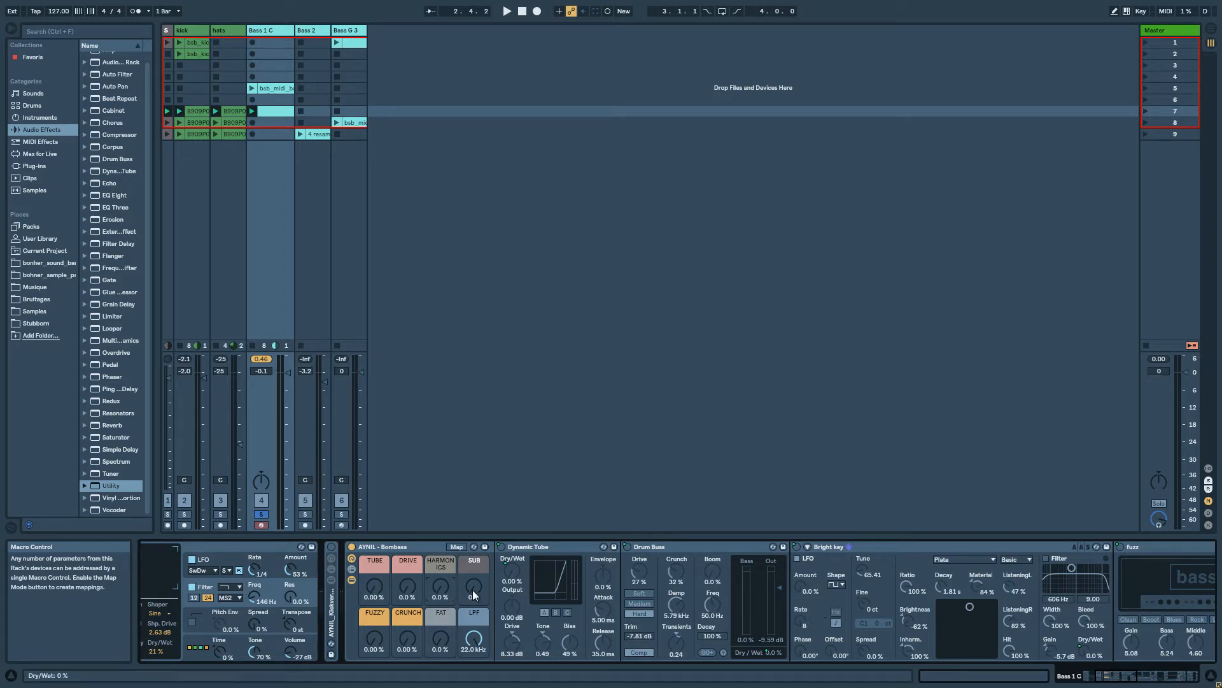
Fold the Bright key device, and audition the SUB macro during playback before returning it to 0%
key("space")
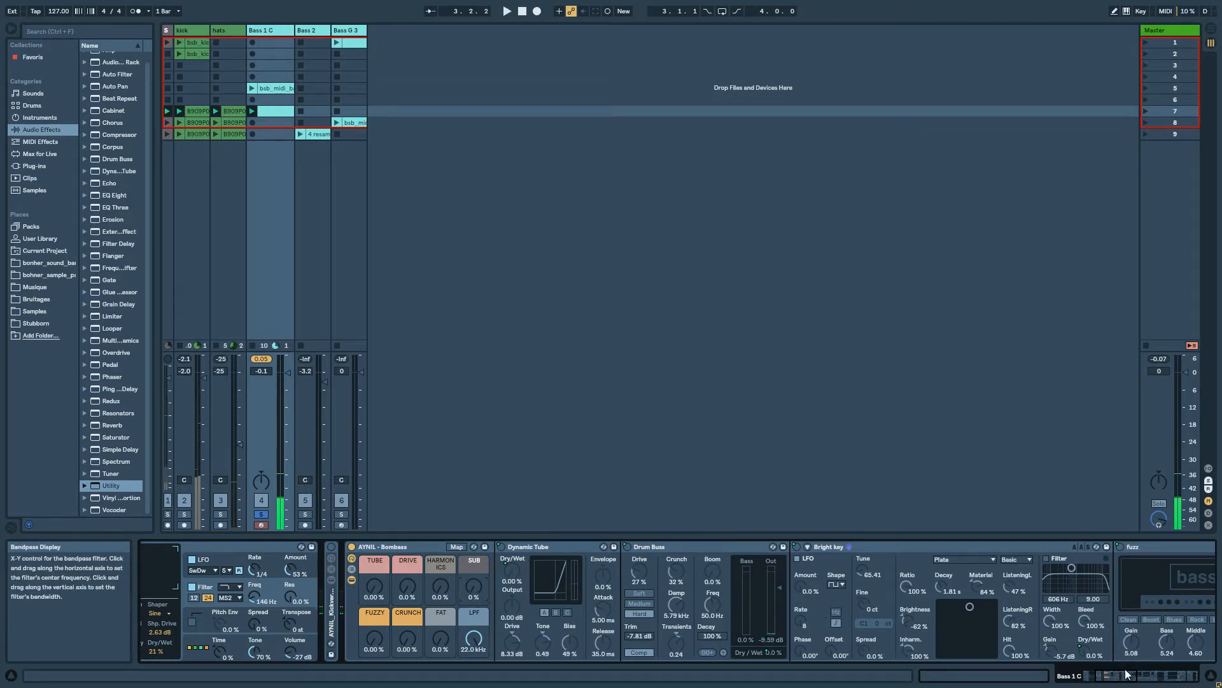
double_click(821, 547)
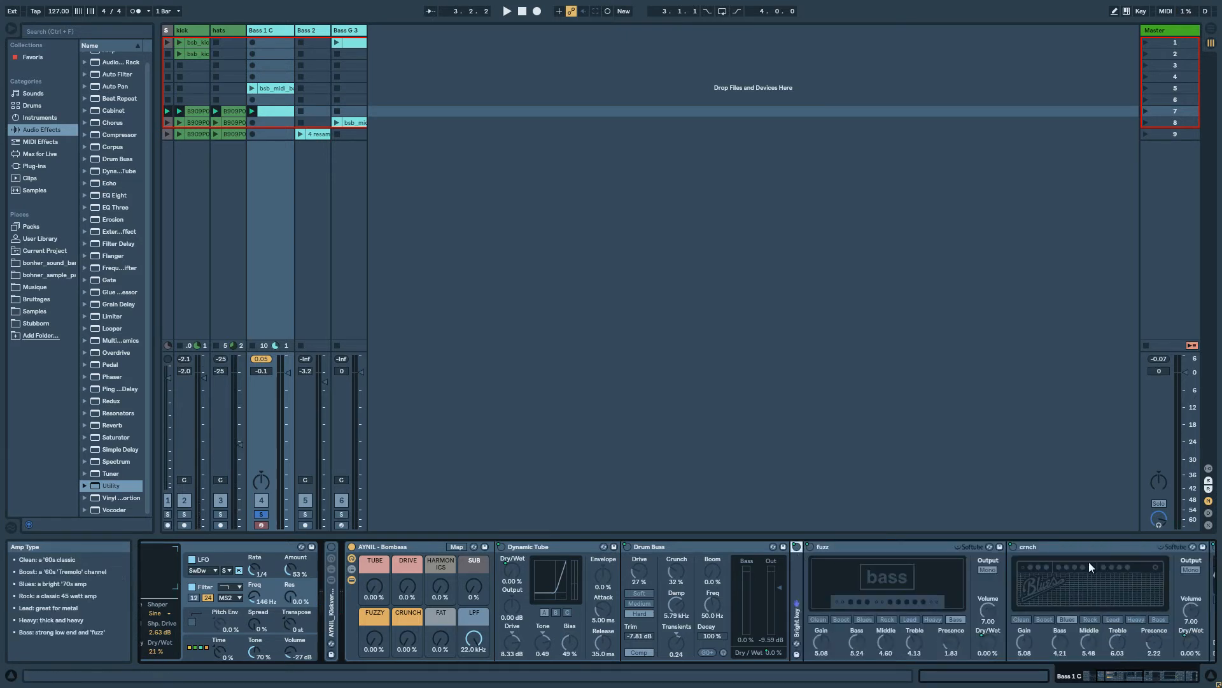
left_click_drag(1130, 676, 1137, 677)
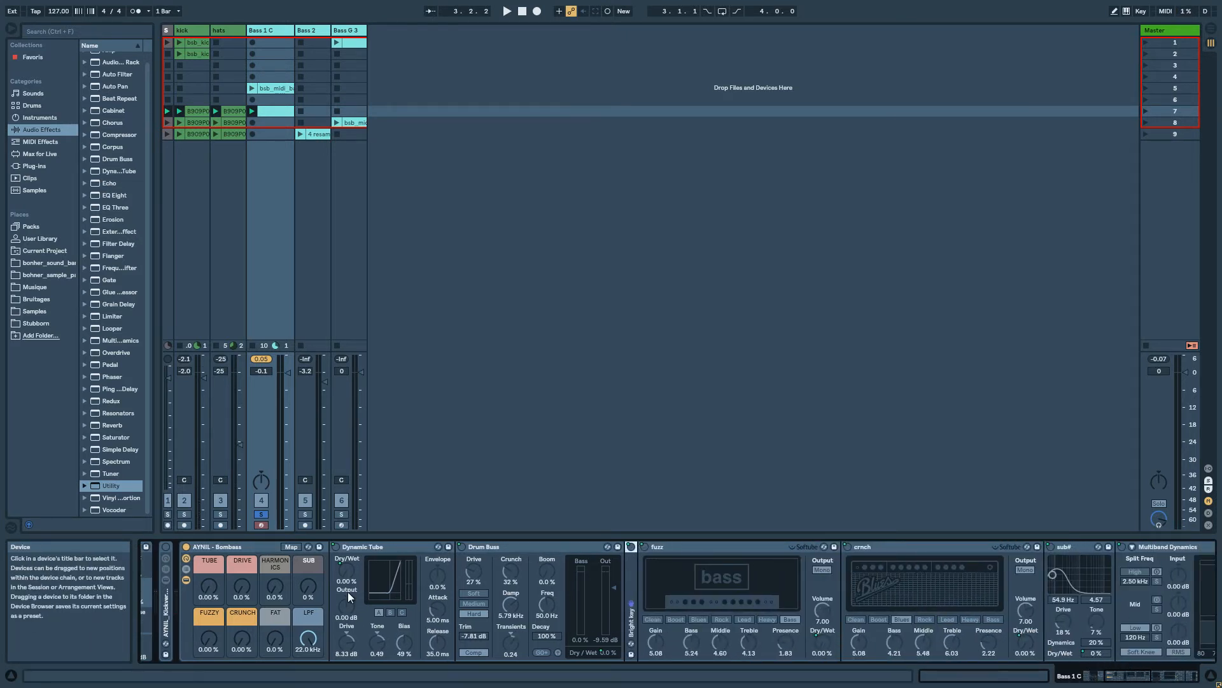
scroll(304, 589, "up", 5)
key("space")
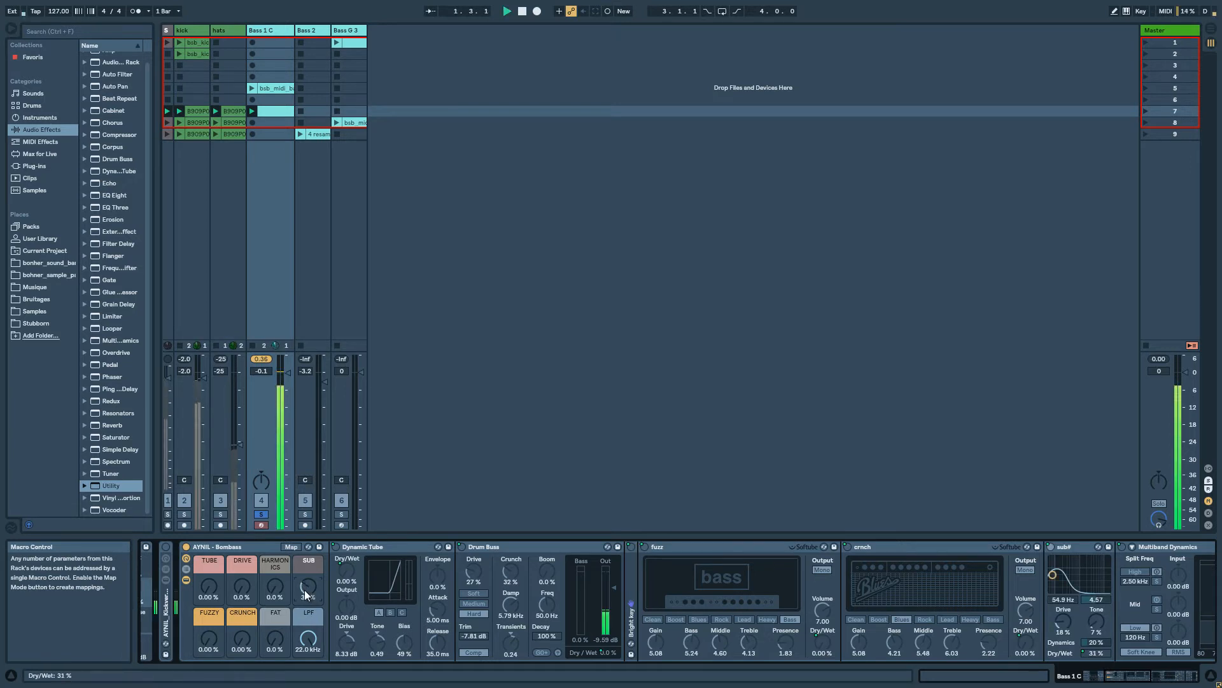
scroll(304, 590, "down", 5)
key("space")
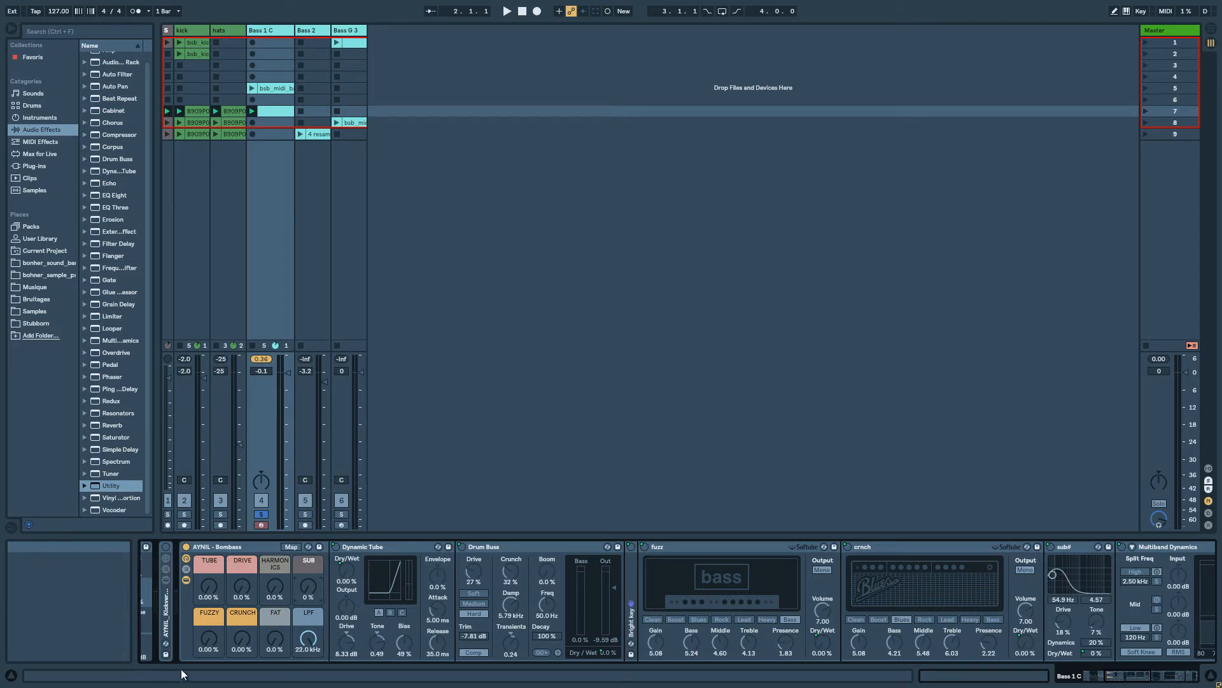
Audition the FUZZY and CRUNCH macros while sweeping the synth's filter frequency, ending with both macros at 0% and the frequency at 219 Hz
left_click_drag(1124, 676, 1116, 679)
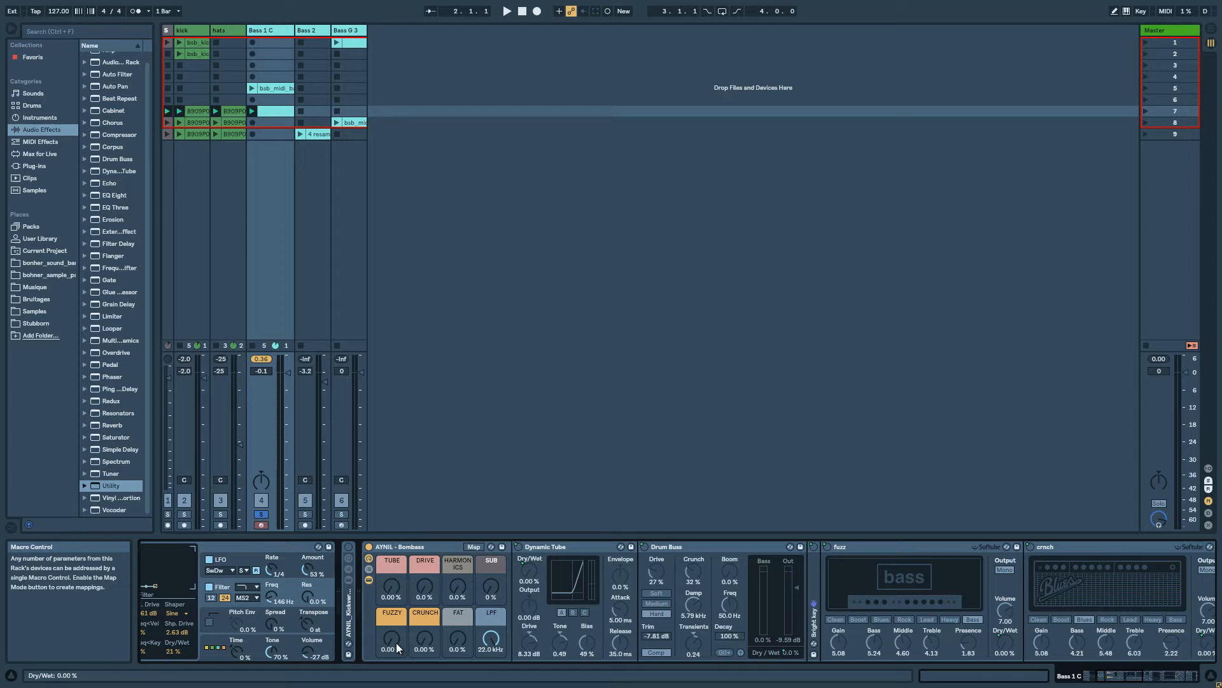
key("space")
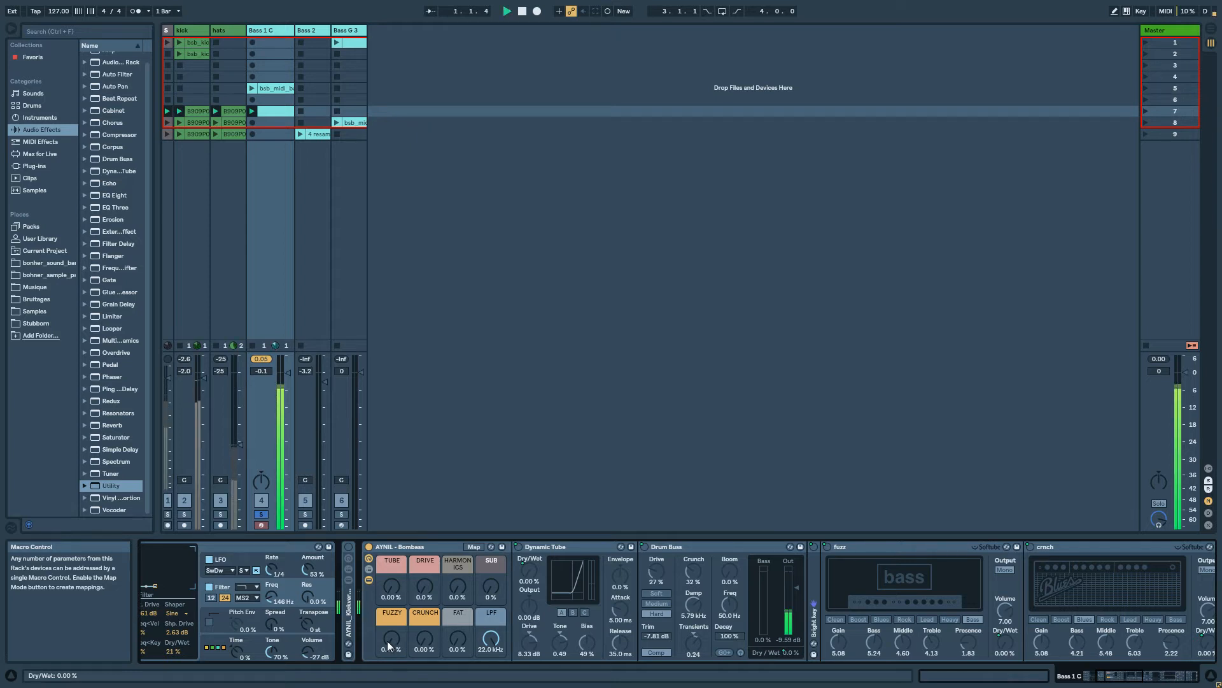
left_click_drag(269, 596, 269, 561)
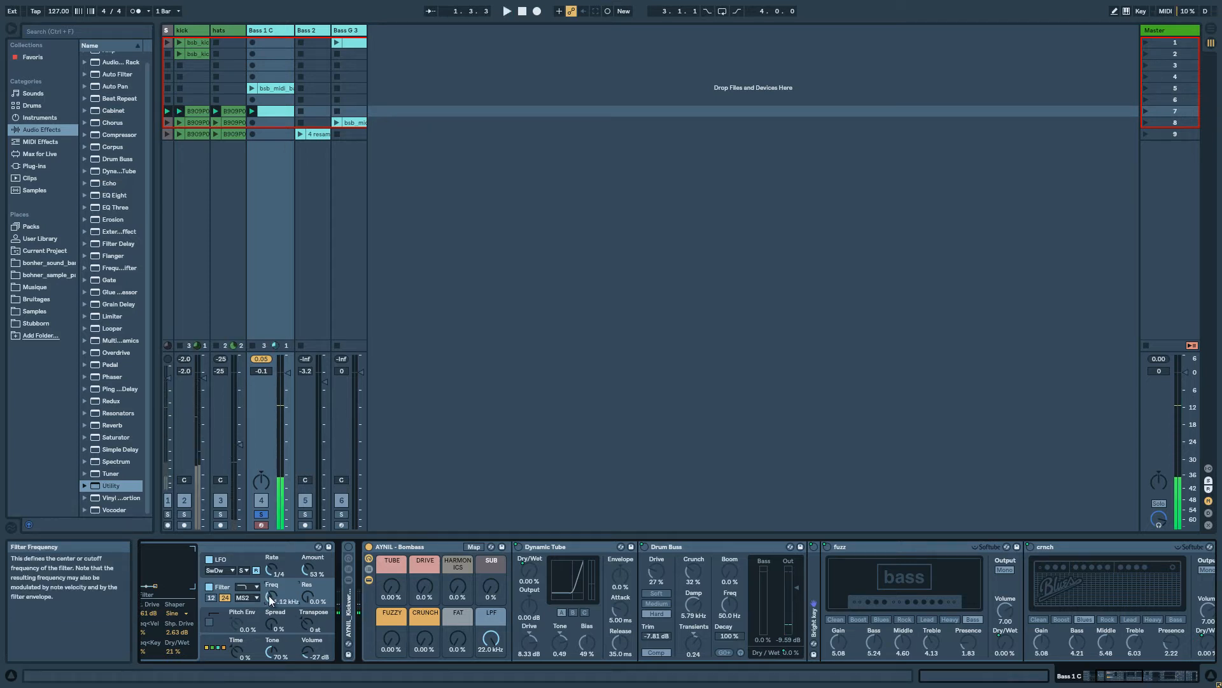
key("space")
left_click_drag(392, 642, 426, 611)
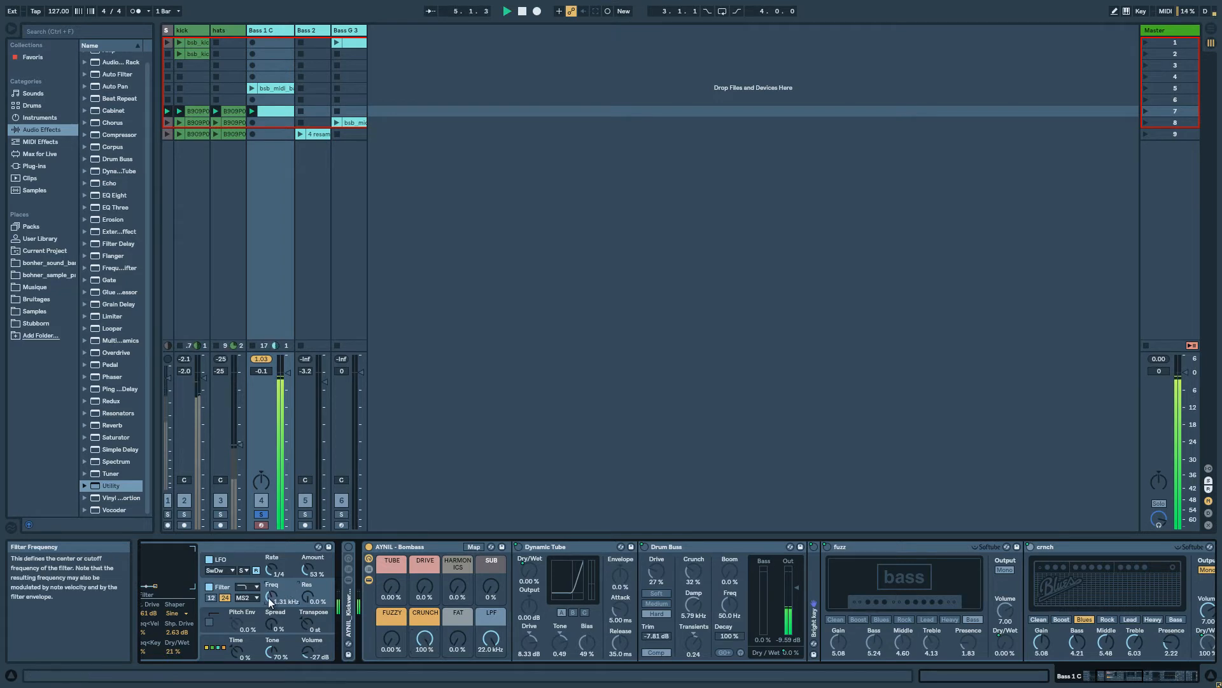
left_click_drag(426, 633, 424, 641)
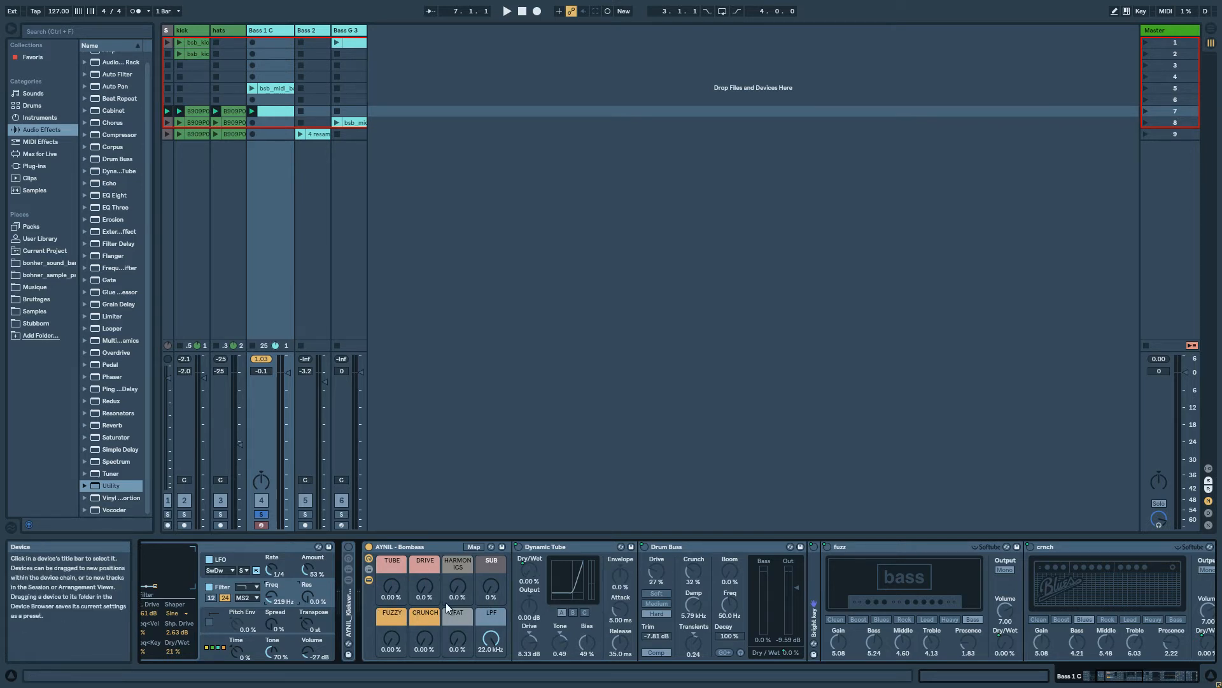
Audition the FAT macro up to 100% during playback, check the Multiband Dynamics device it drives, and return the macro to 0%
key("space")
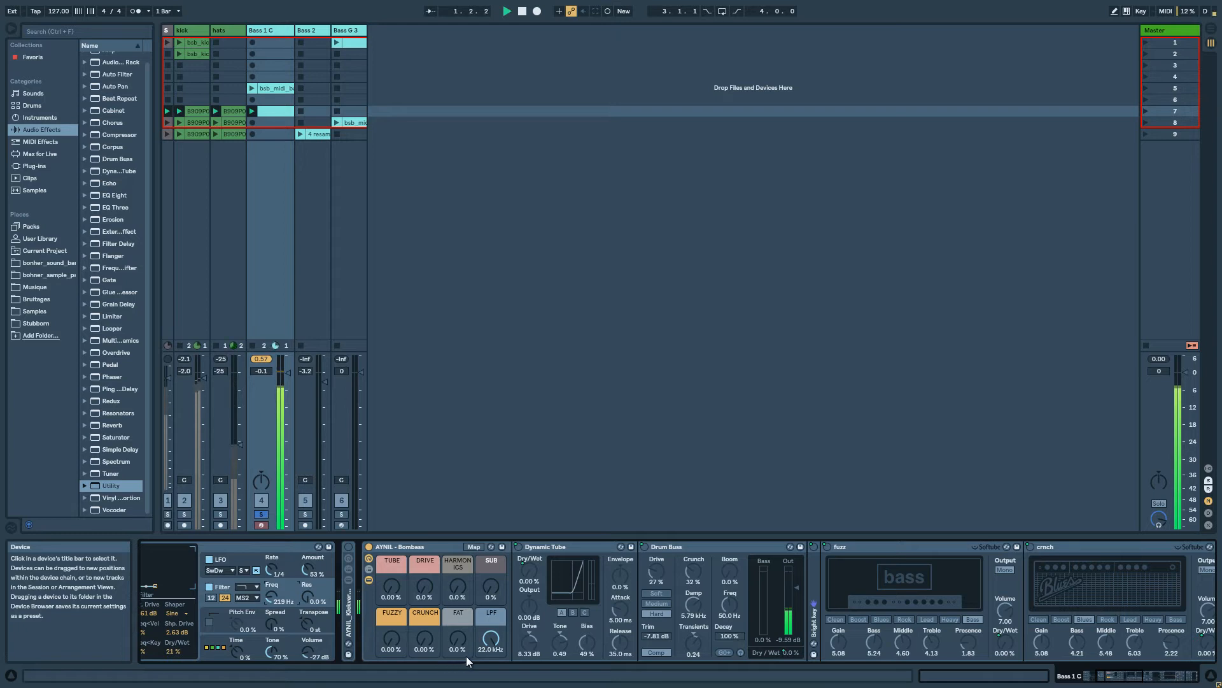
mouse_move(457, 644)
left_mouse_down()
mouse_move(457, 631)
mouse_move(457, 645)
left_mouse_up()
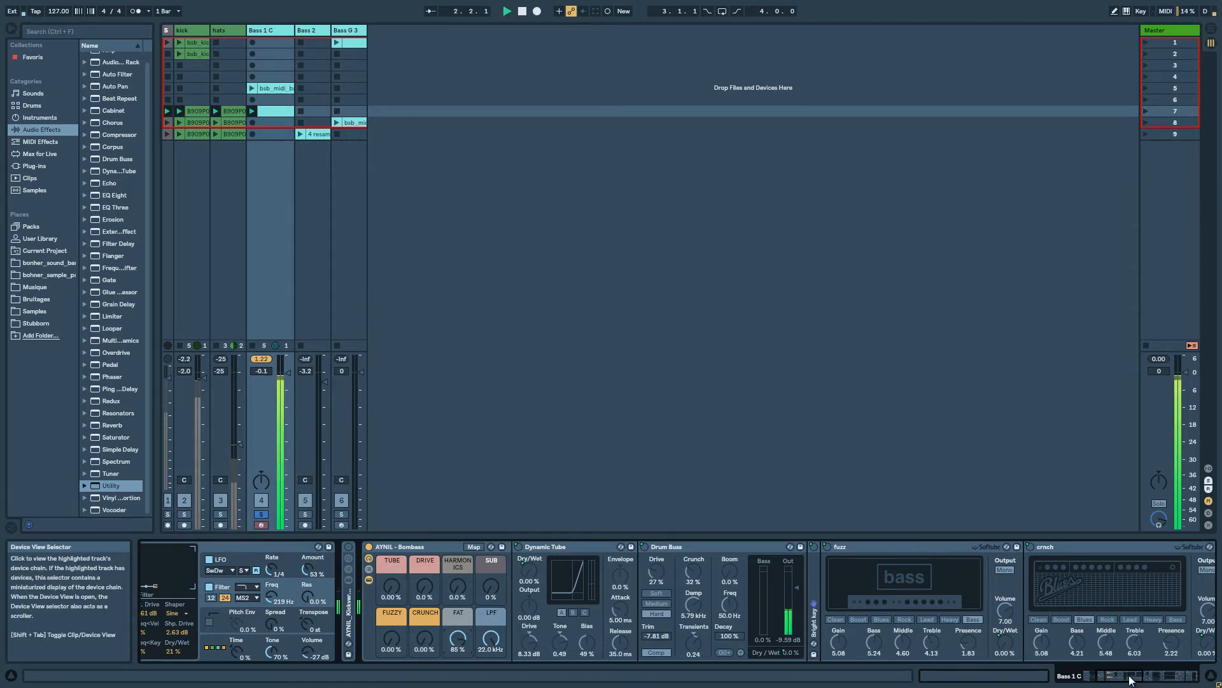
left_click(1158, 676)
left_click_drag(1157, 676, 1137, 683)
key("space")
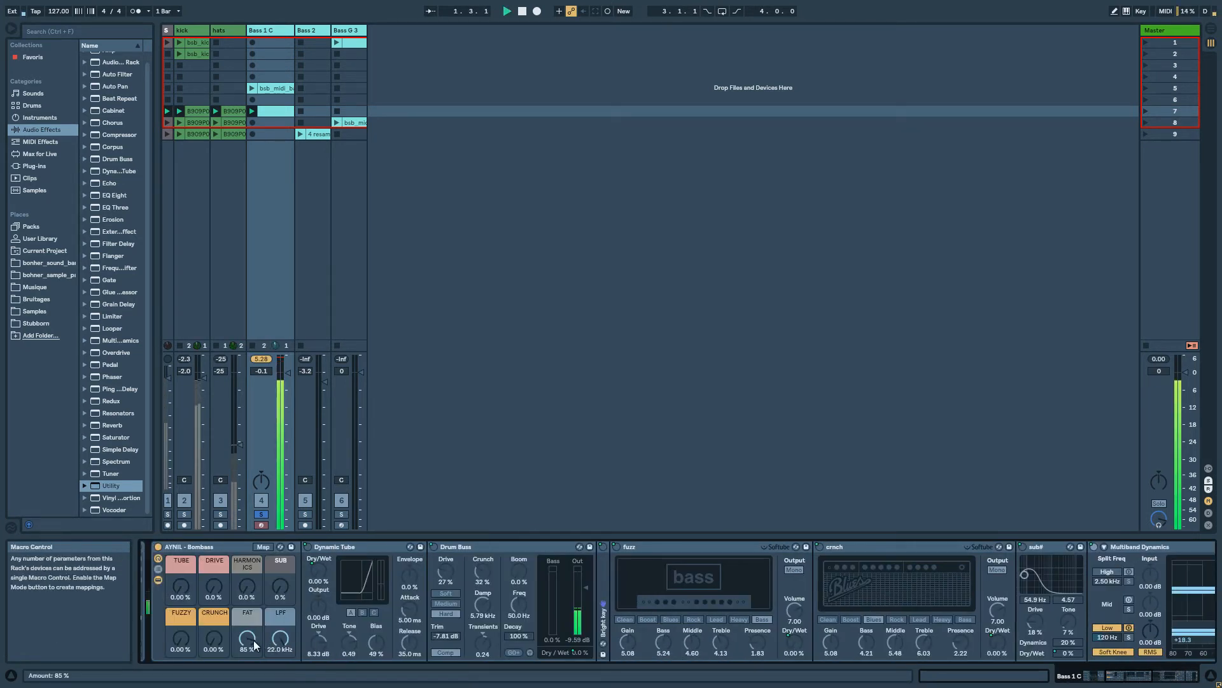
left_click_drag(251, 641, 251, 640)
left_click_drag(1125, 668, 1109, 683)
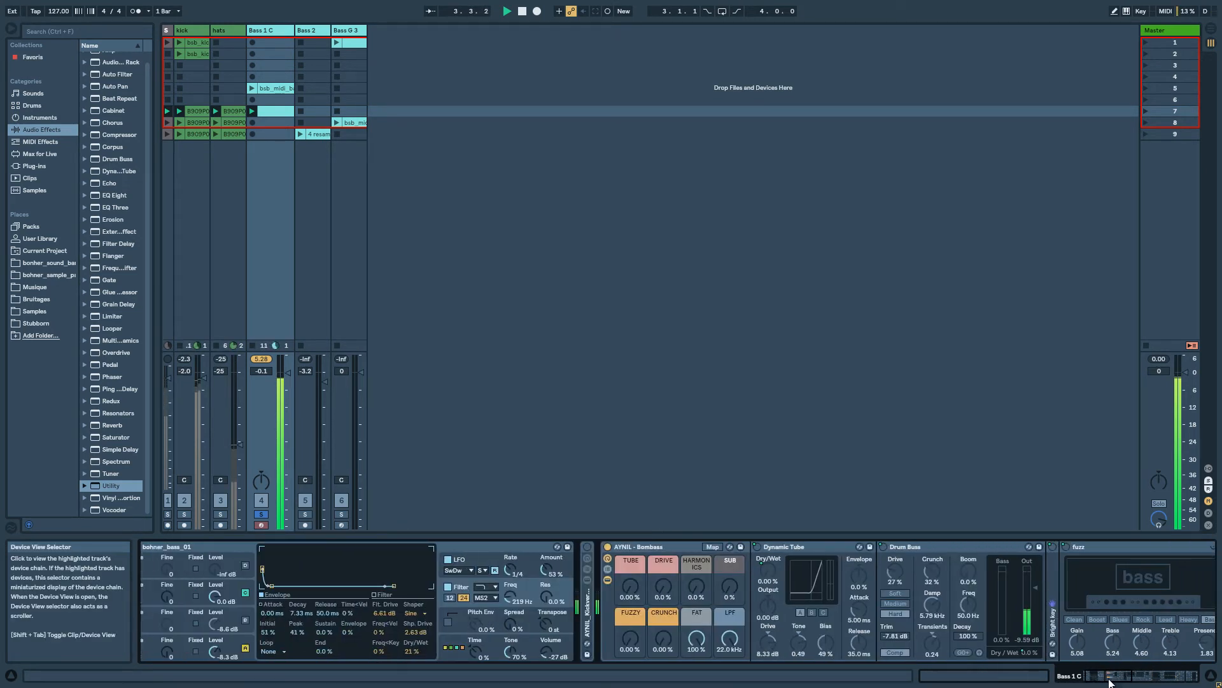
left_click_drag(708, 639, 712, 644)
key("space")
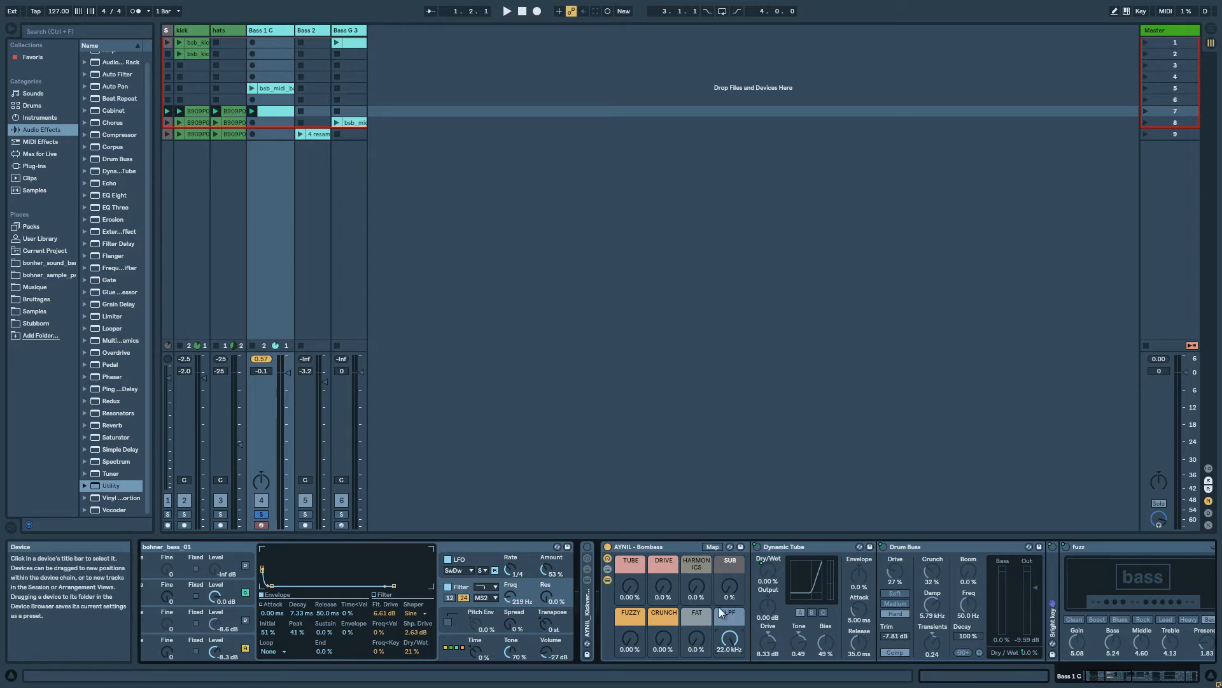
Sweep the LPF macro down to about 58 Hz during playback and return it to 22.0 kHz
left_click(1125, 677)
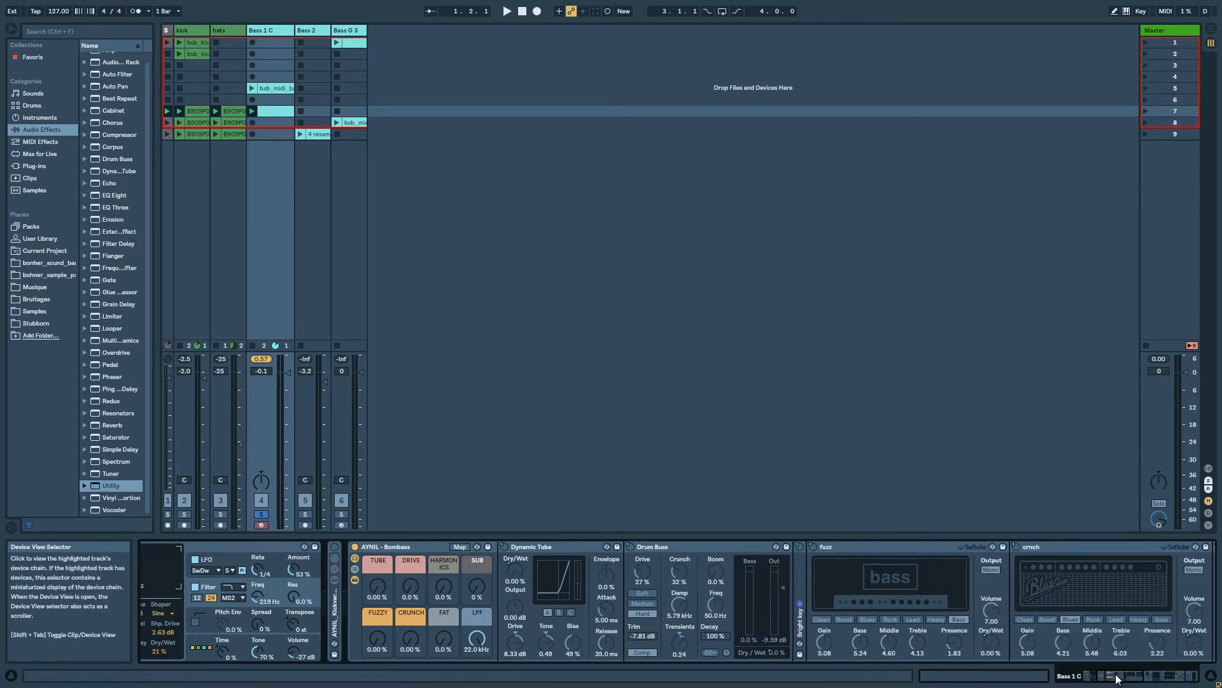
left_click_drag(1125, 677, 1099, 681)
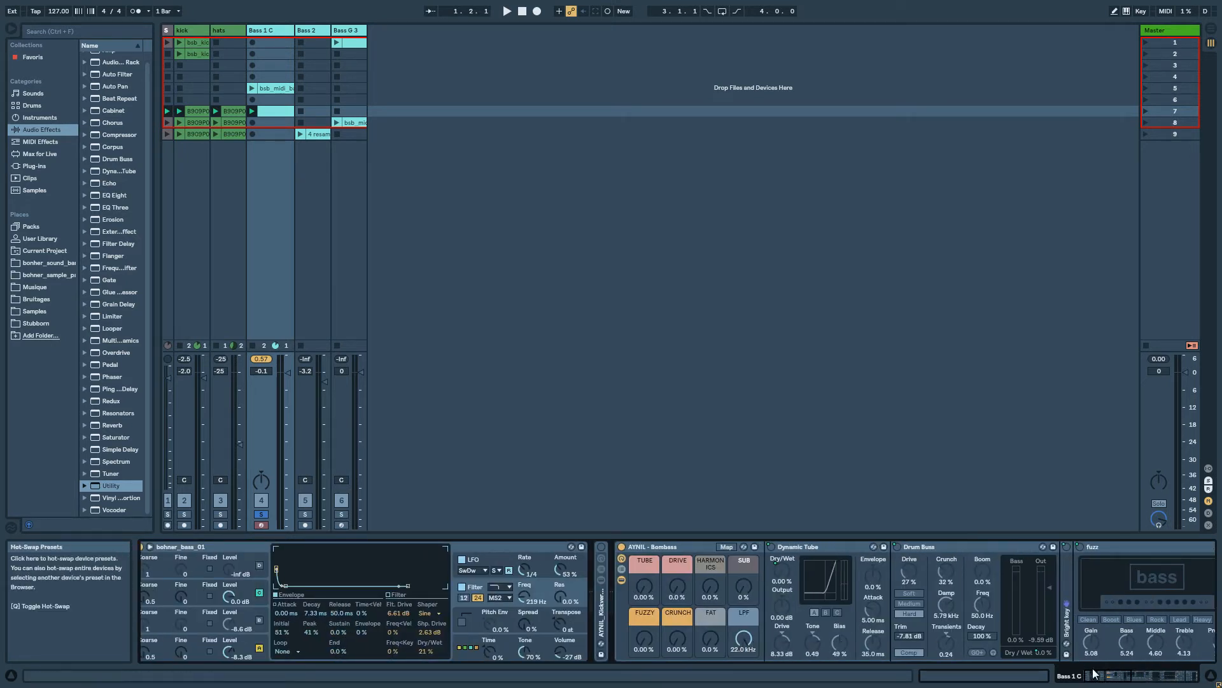
mouse_move(1114, 682)
left_mouse_down()
mouse_move(1146, 682)
mouse_move(1127, 682)
left_mouse_up()
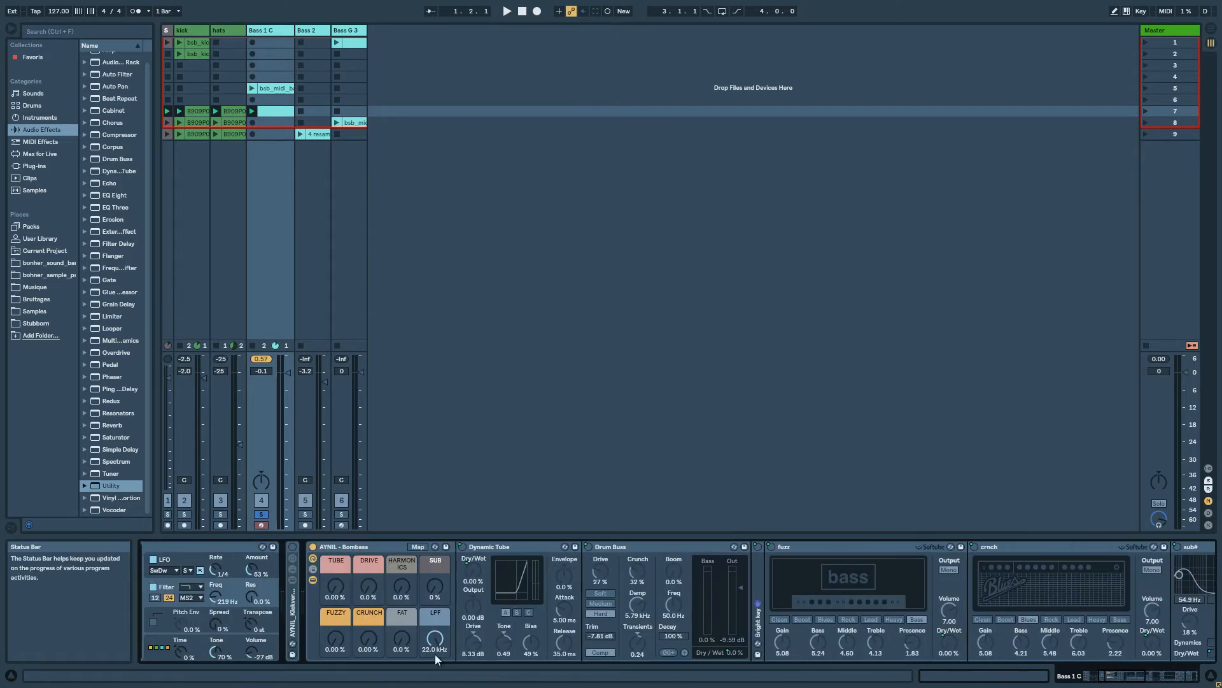
key("space")
left_click_drag(434, 636, 436, 651)
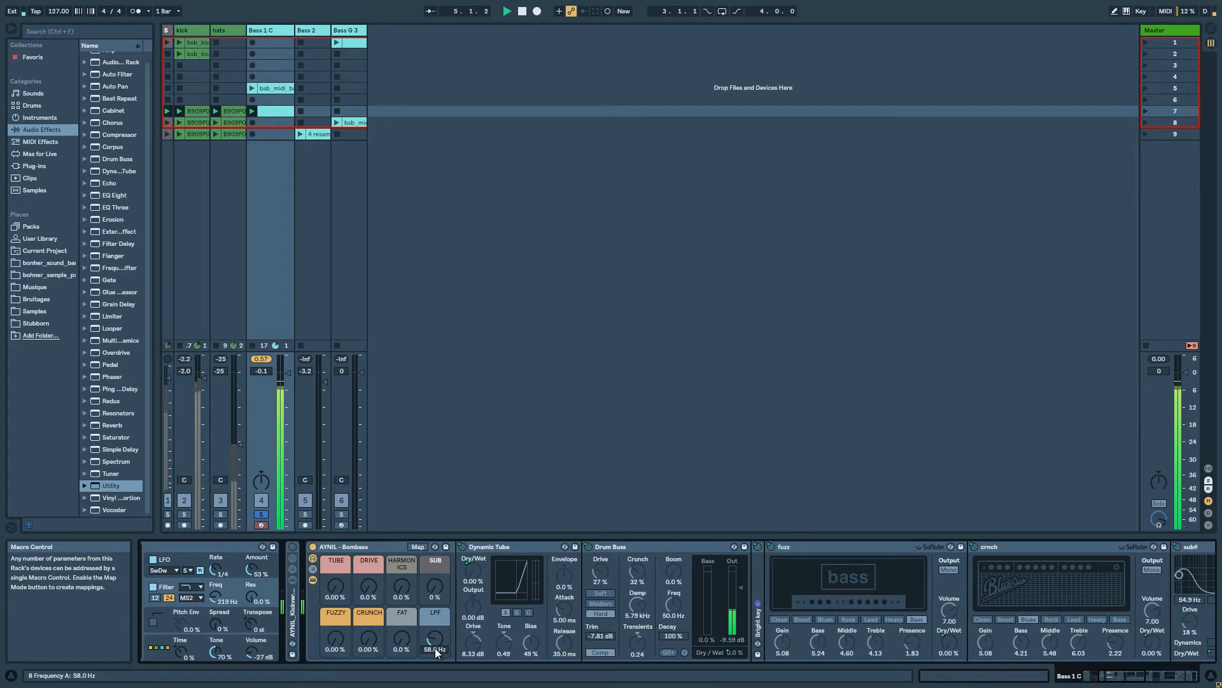
left_click_drag(1124, 679, 1114, 677)
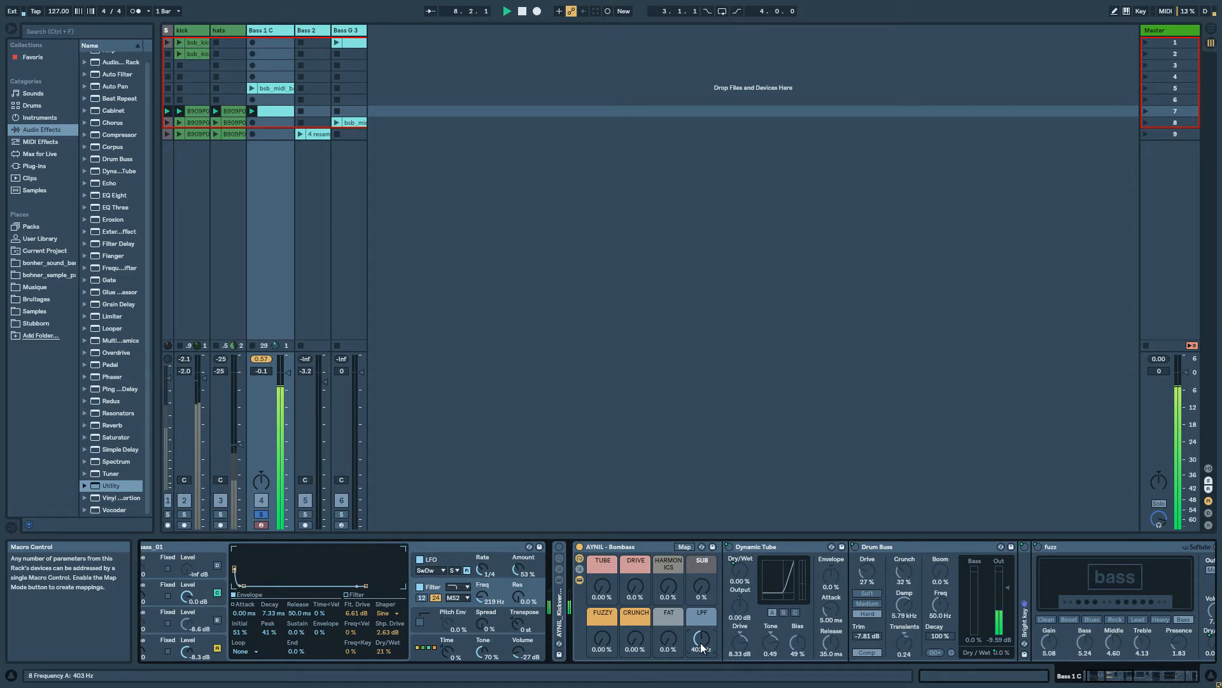
left_click_drag(701, 642, 701, 589)
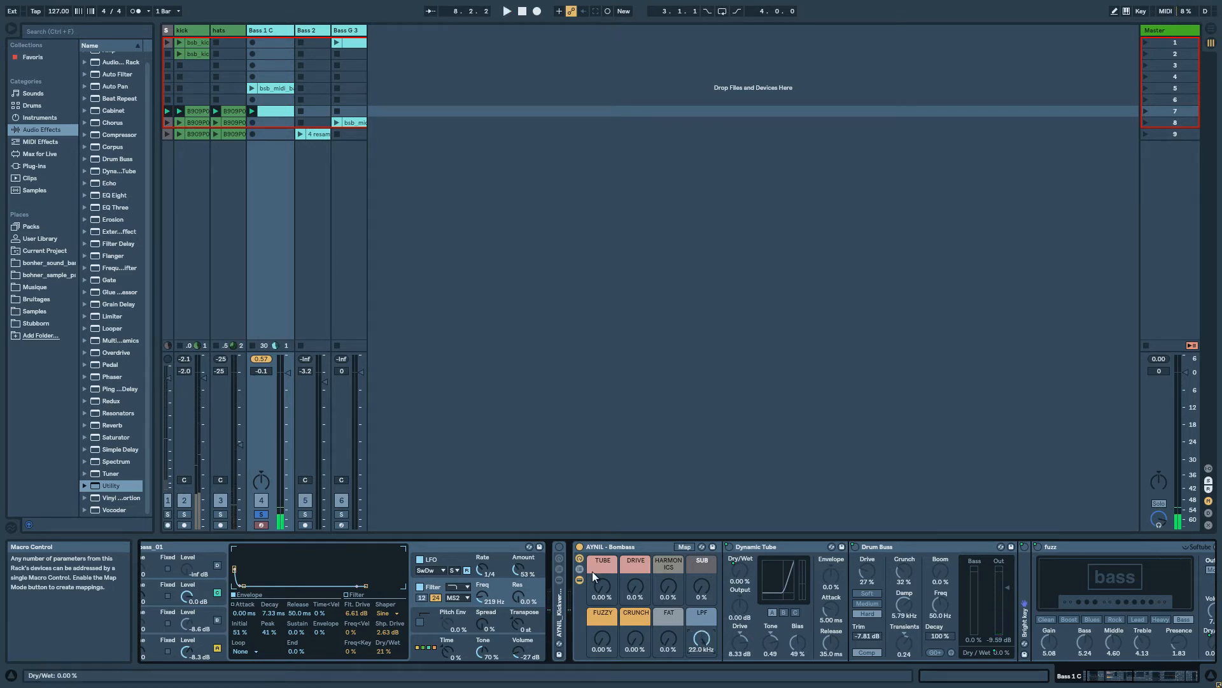
Set the TUBE and DRIVE macros to 100% during playback and toggle the Bombass rack for comparison
key("space")
left_click_drag(602, 599, 636, 560)
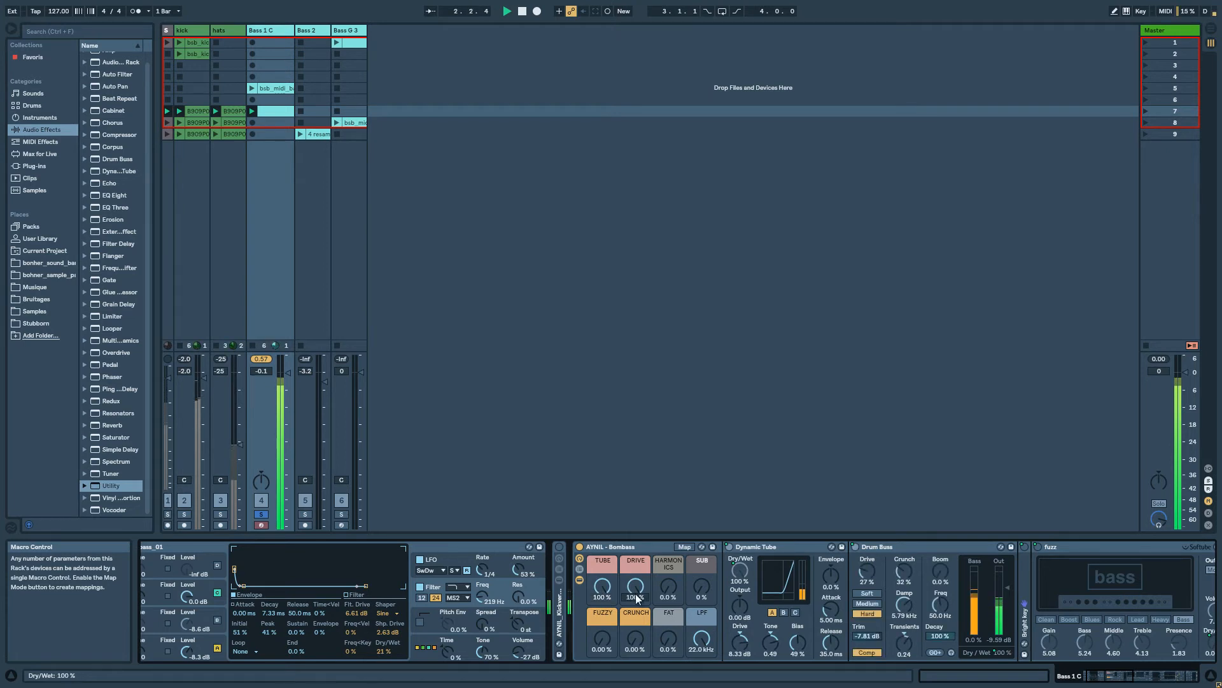
left_click(580, 547)
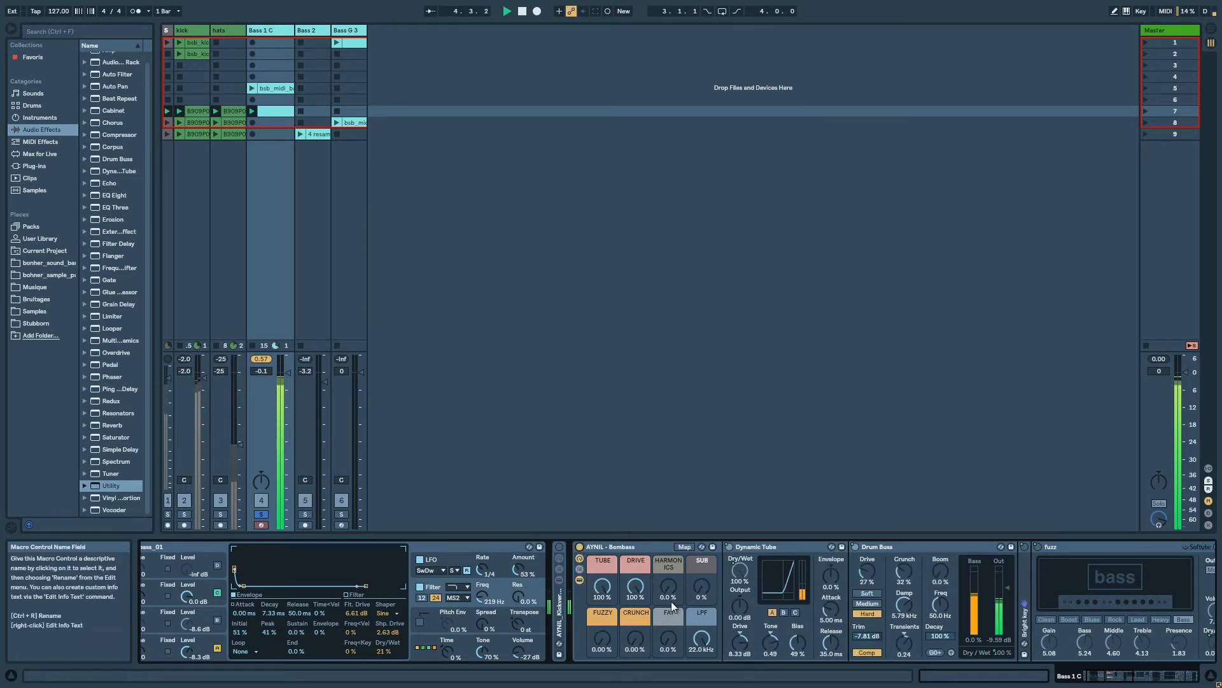
Set the HARMONICS macro to 16%, FAT to 24% and LPF to 173 Hz during playback, and unsolo the Bass 1 C track
scroll(667, 593, "up", 3)
scroll(675, 648, "up", 5)
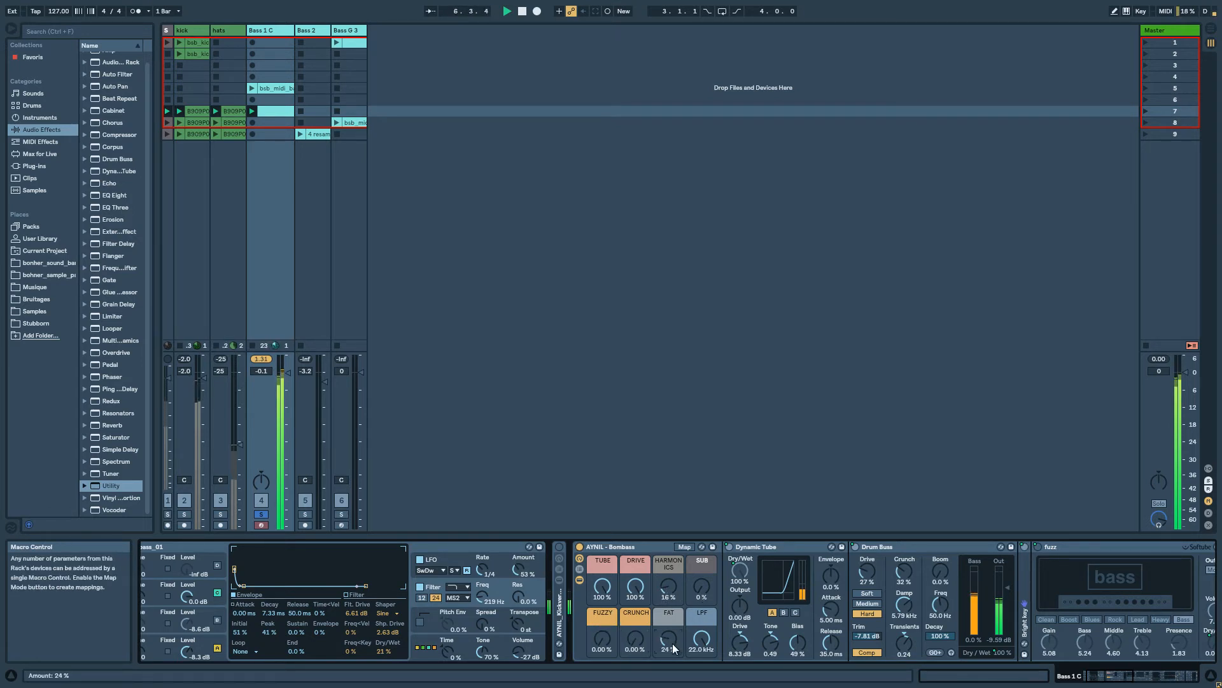
scroll(674, 648, "down", 1)
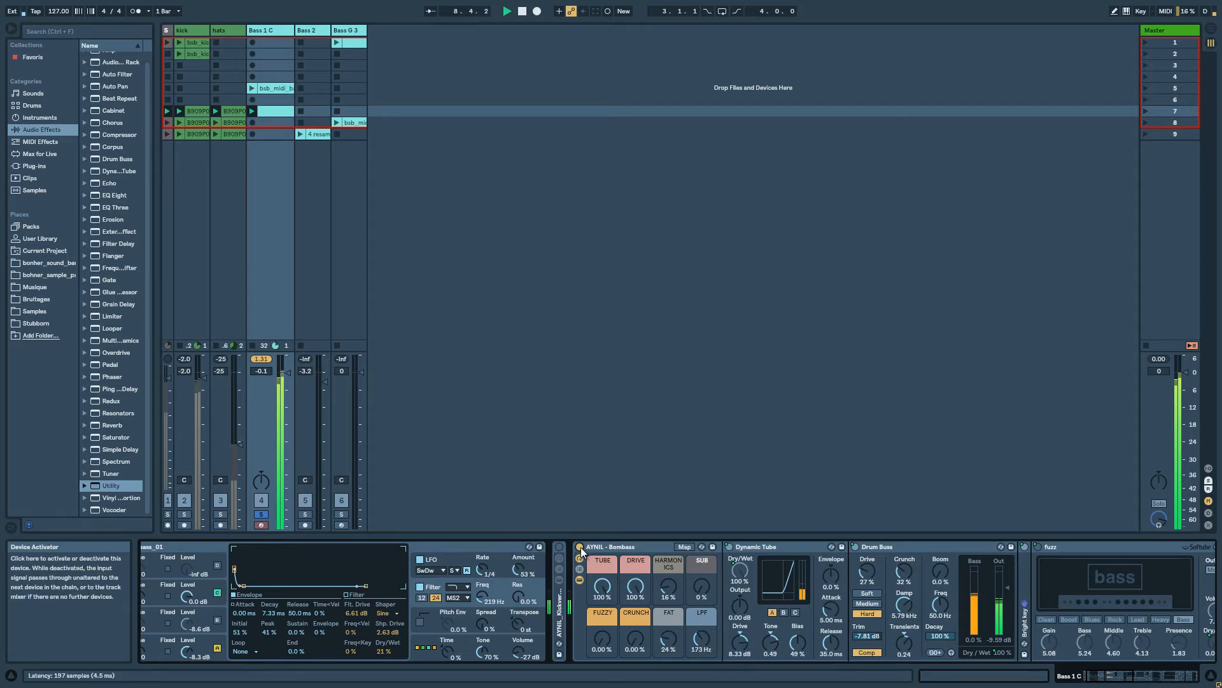
left_click(261, 515)
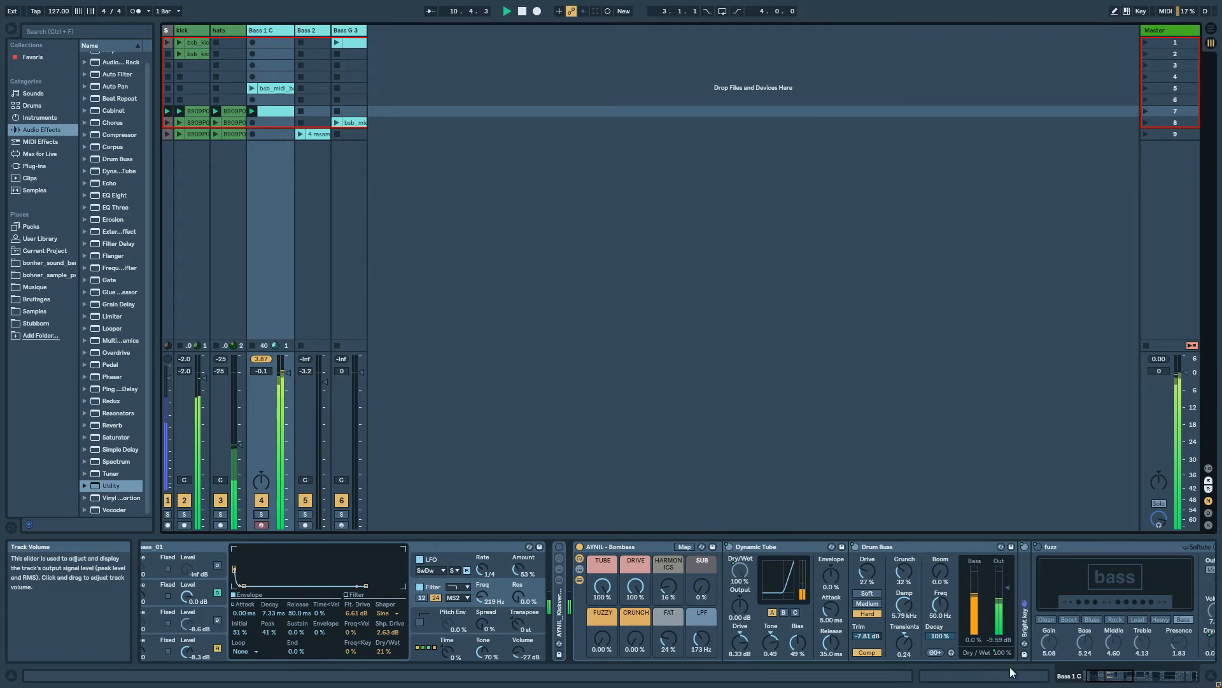
Turn off makeup gain on the Compressor ending the Bass 1 C chain, and toggle the Bombass rack to compare levels
left_click(1188, 675)
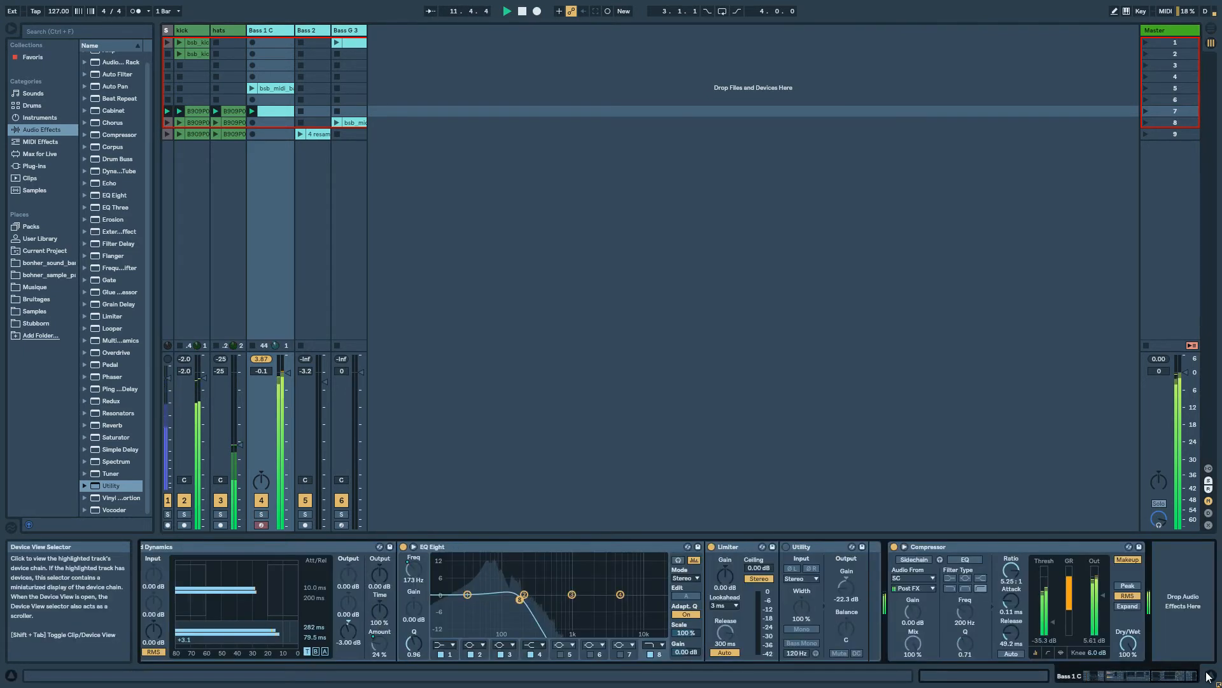
left_click(914, 560)
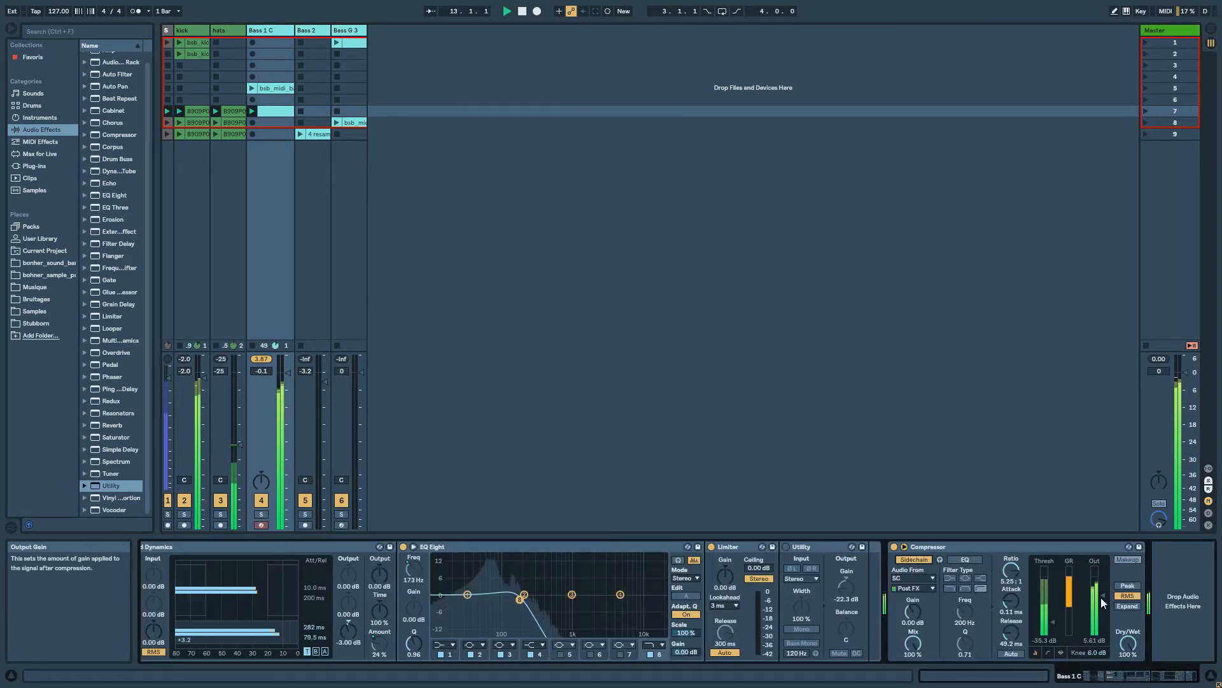
left_click_drag(1172, 675, 1100, 675)
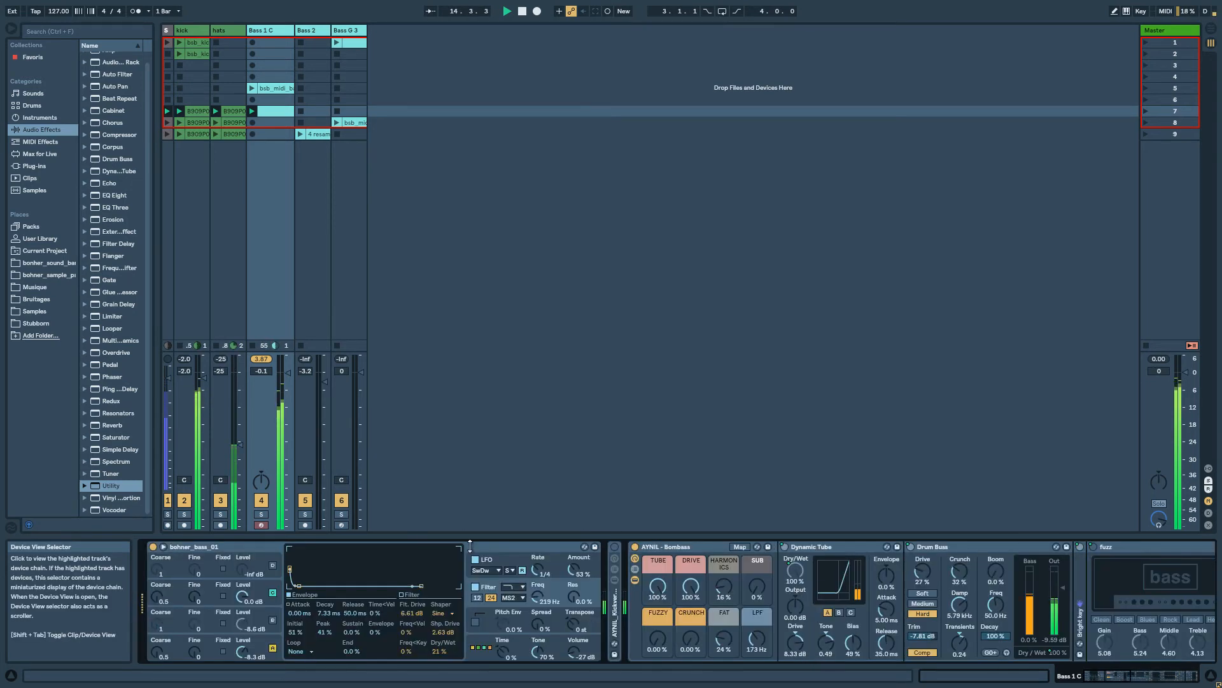
left_click(635, 549)
left_click(635, 549)
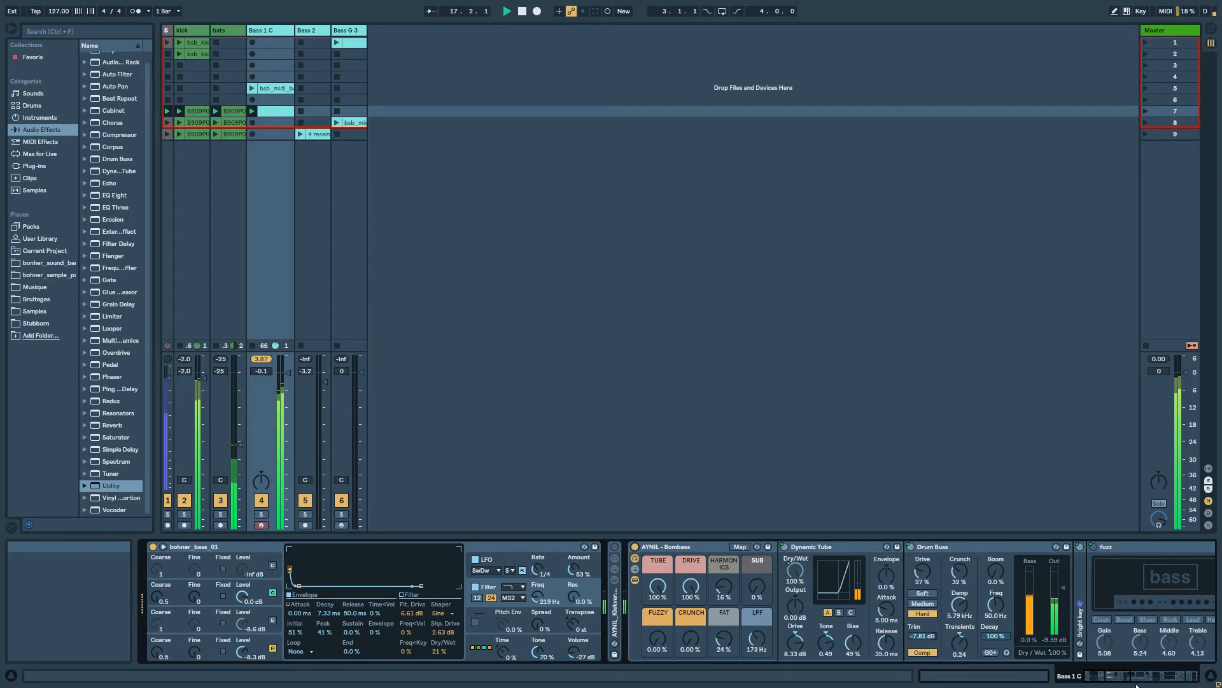
Try the rack's Utility at -22.3 dB with the Compressor's output gain raised to 22.4 dB, and toggle the Bombass rack for comparison
left_click(1119, 679)
left_click_drag(1119, 679, 1190, 673)
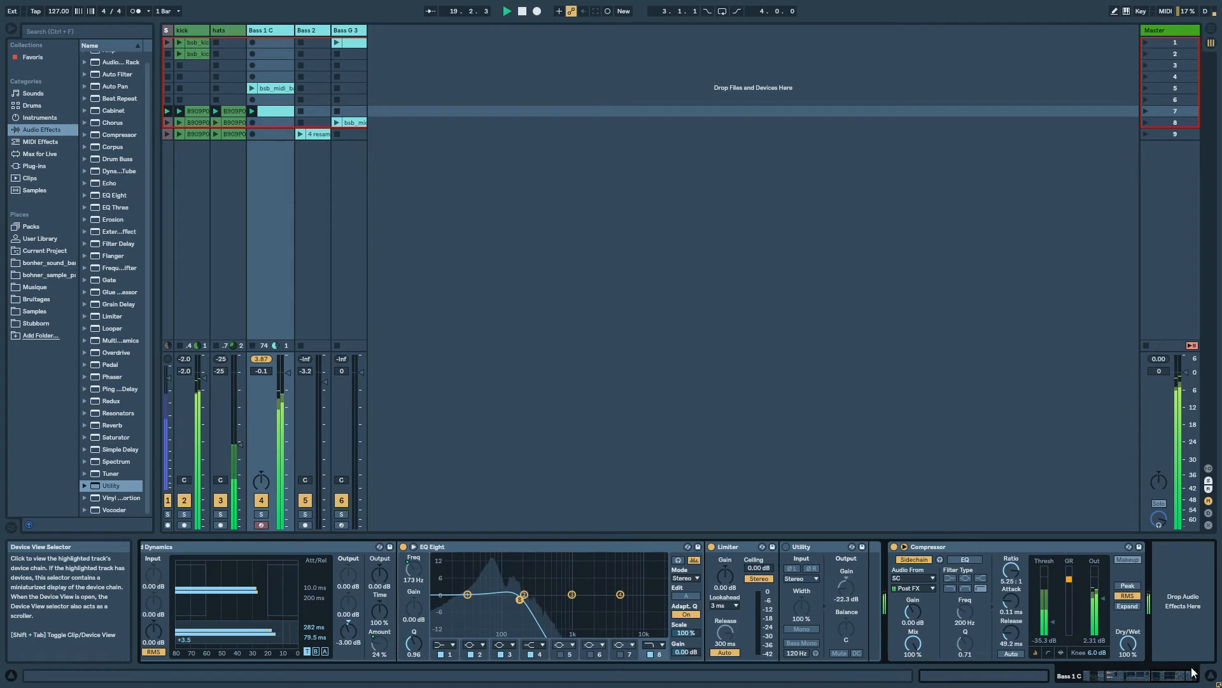
left_click(788, 547)
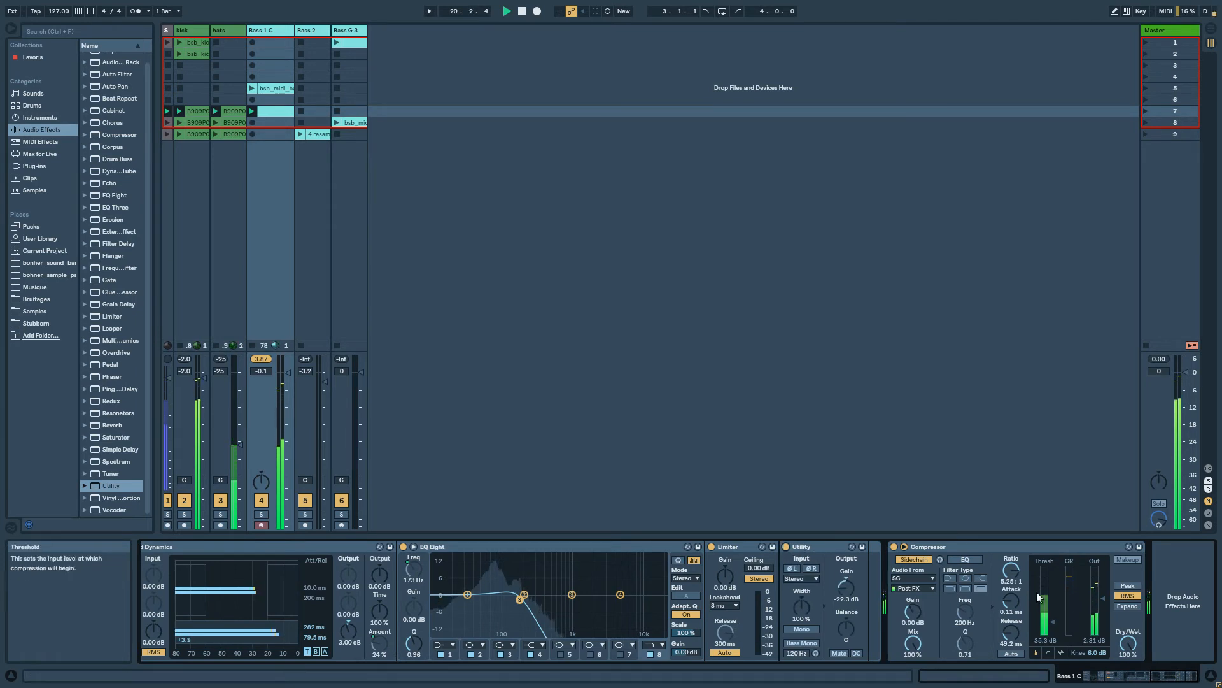
left_click_drag(1102, 594, 1102, 579)
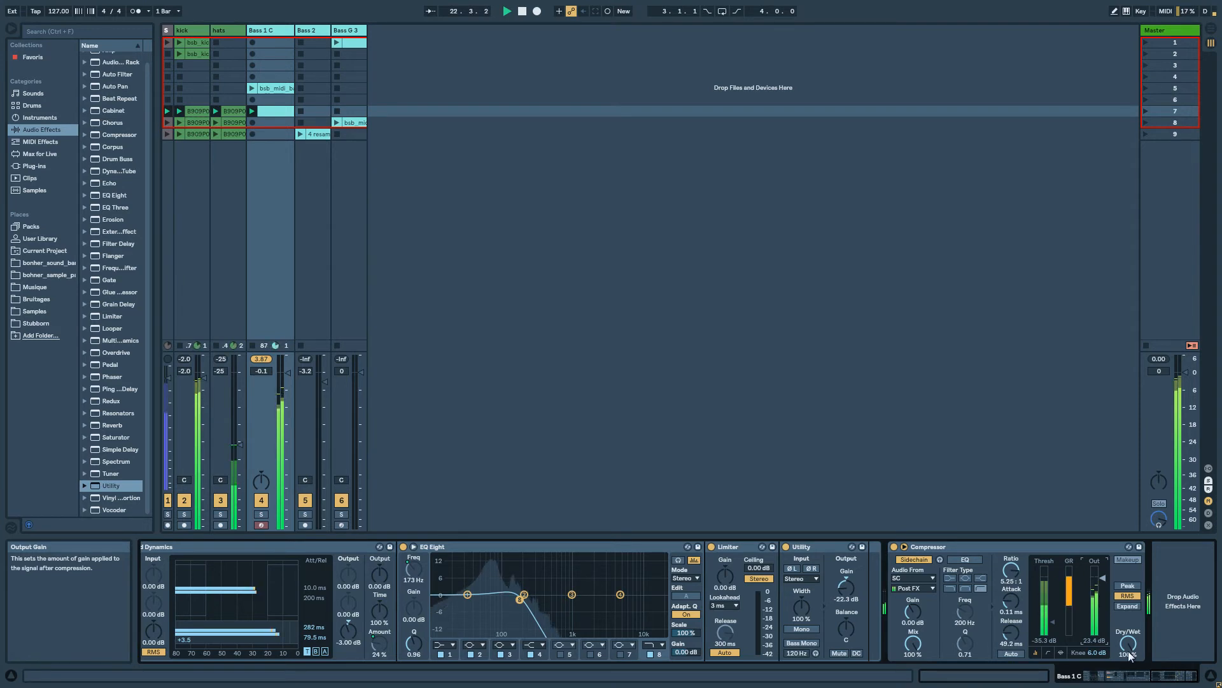
left_click_drag(1185, 675, 1139, 678)
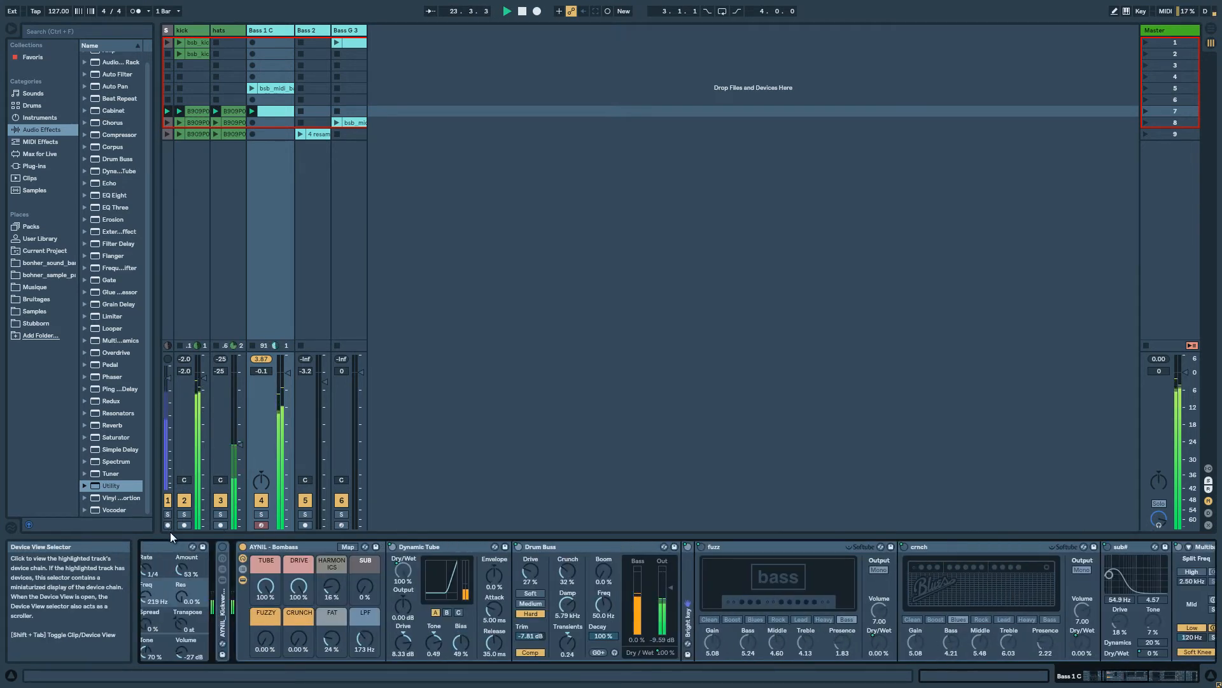
left_click(243, 546)
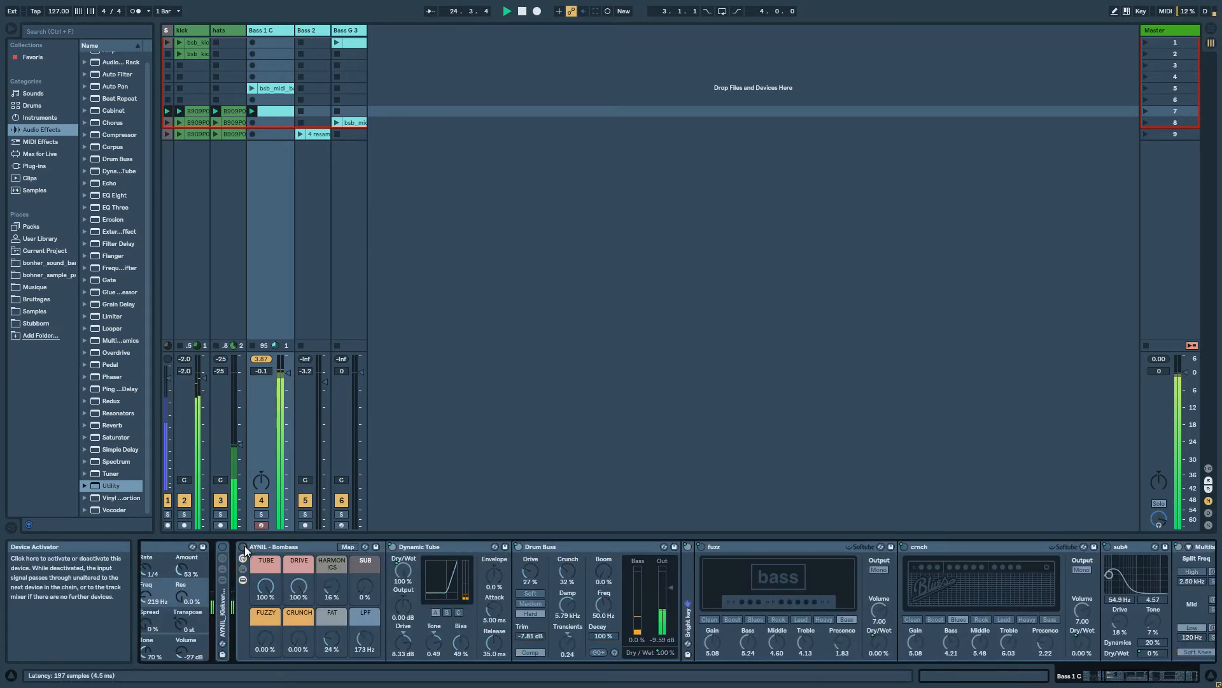
left_click(243, 546)
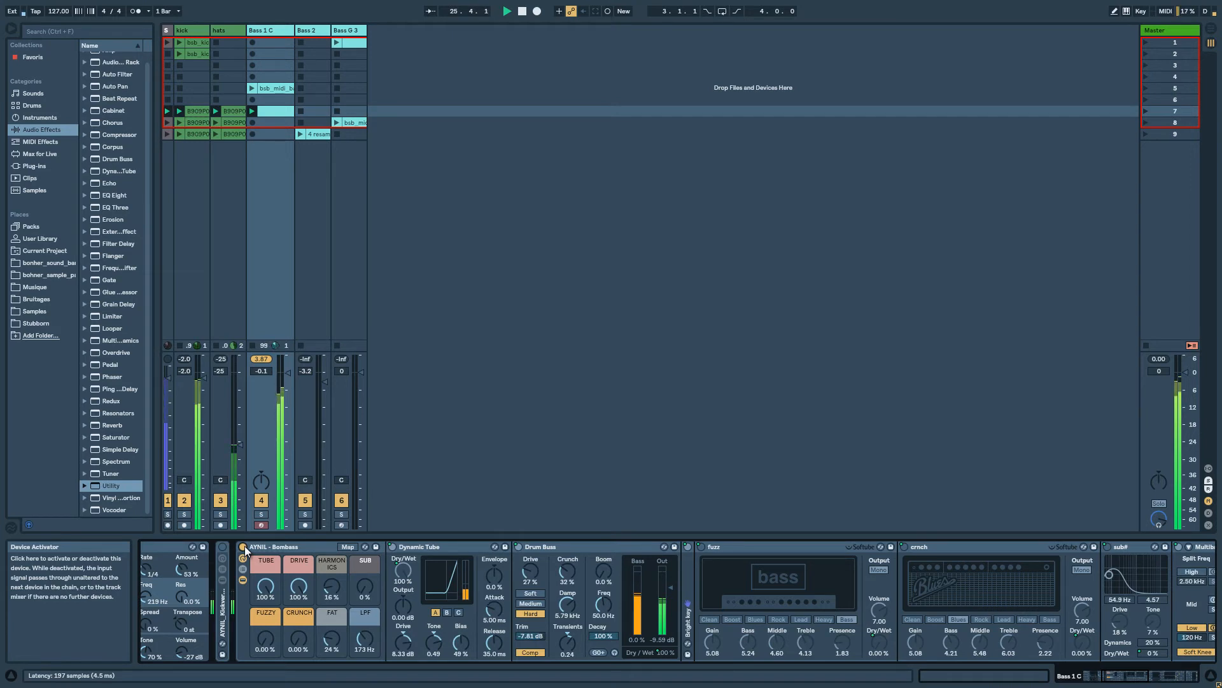
Disable the rack's Utility, lower the Compressor's output gain to just under 1 dB and restart playback
left_click_drag(1139, 678, 1179, 676)
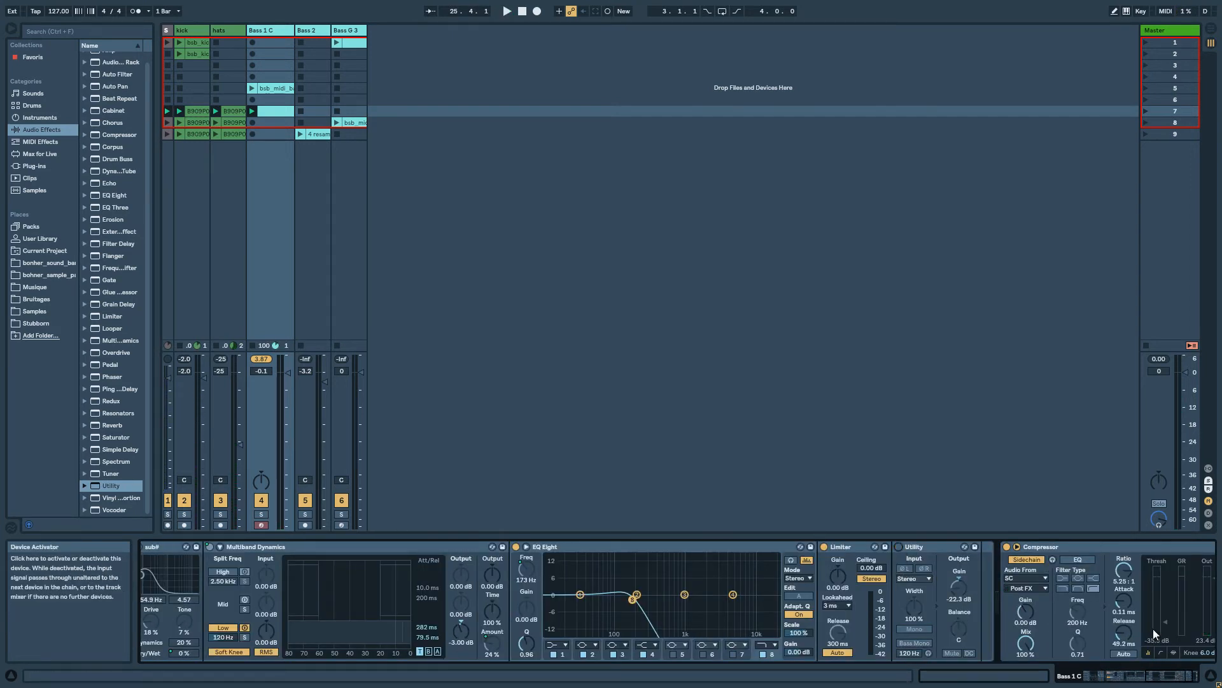
left_click_drag(1143, 676, 1175, 676)
key("space")
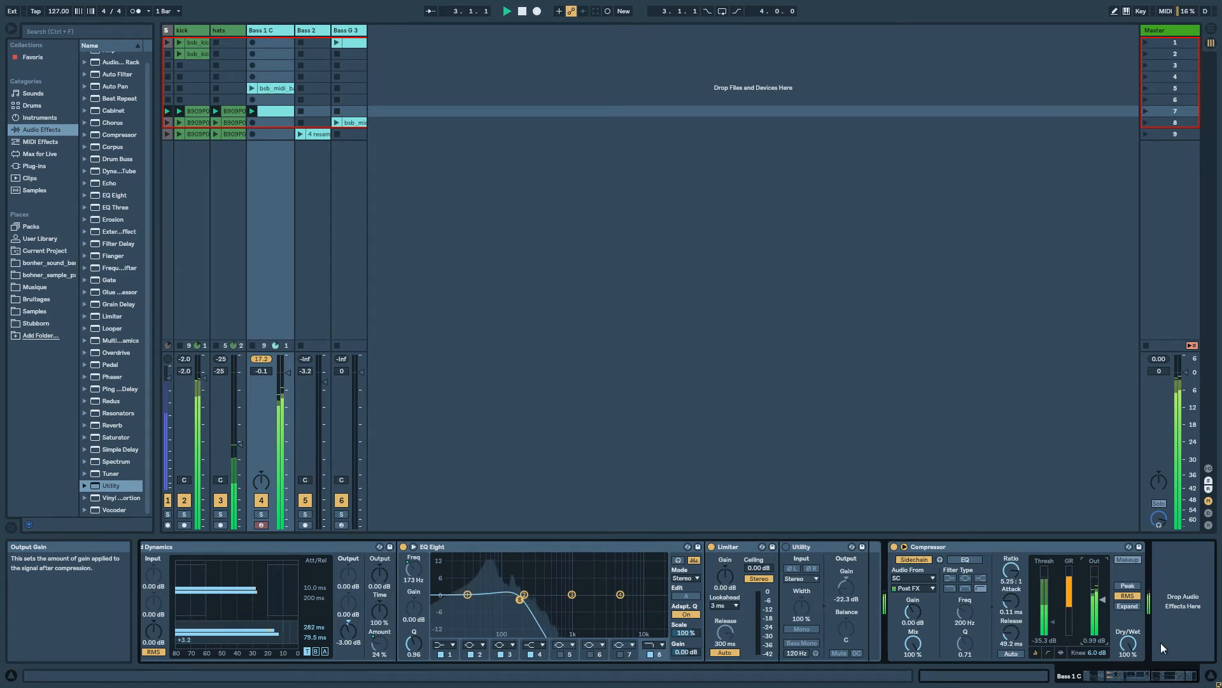
Restart playback and set FUZZY to 37.0%, CRUNCH to 63.8%, LPF to 1.53 kHz, DRIVE to 0% and the synth's filter frequency to 577 Hz
left_click_drag(1130, 677, 1107, 680)
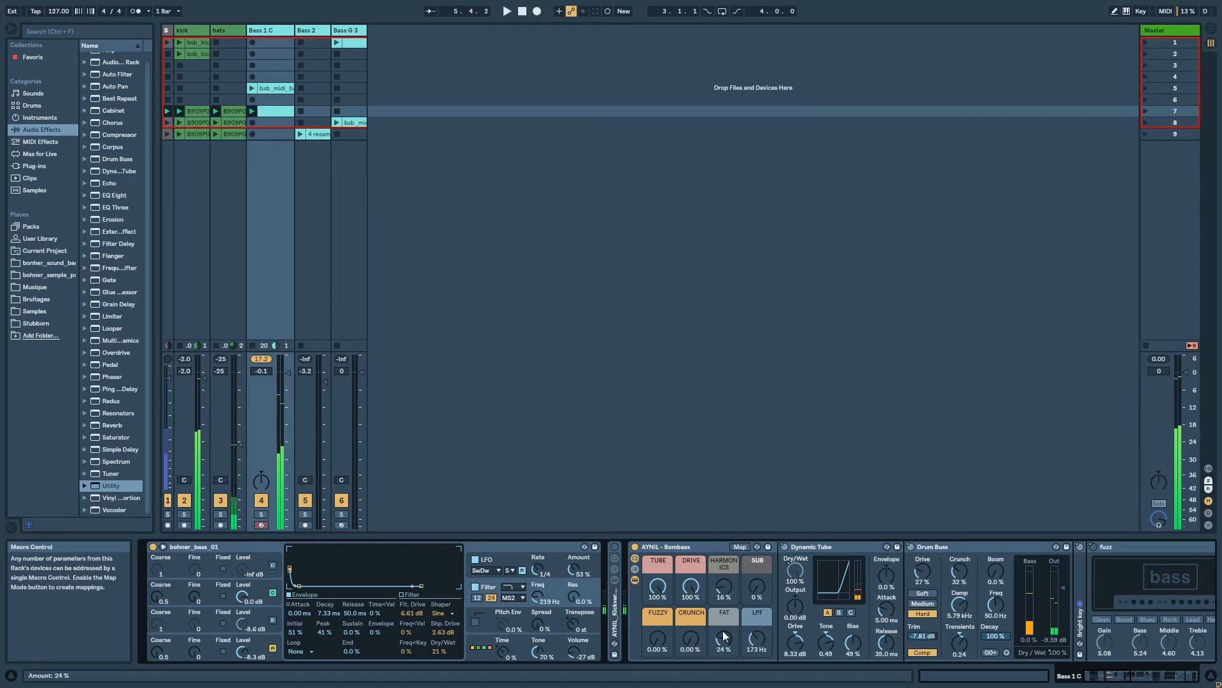
key("space")
left_click_drag(686, 654, 685, 647)
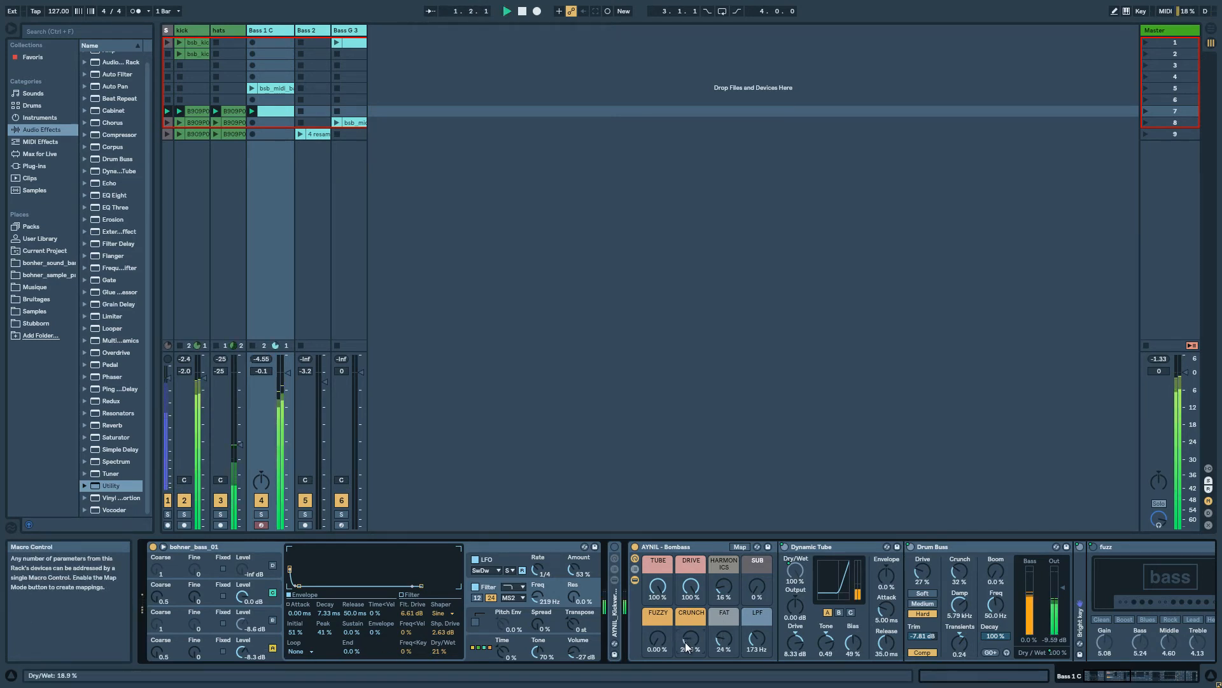
left_click_drag(720, 586, 757, 643)
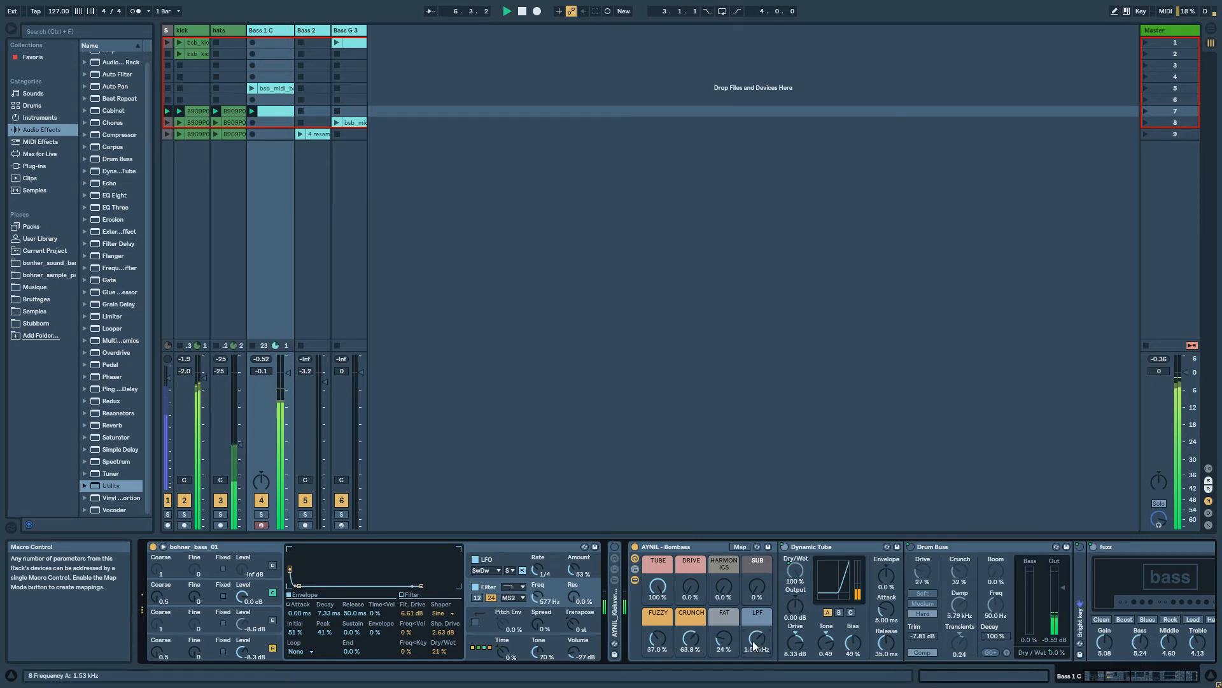
Set DRIVE to 13%, HARMONICS to 19%, SUB, FUZZY and CRUNCH to 100% and LPF to 316 Hz, and stop playback
left_click_drag(689, 590, 689, 583)
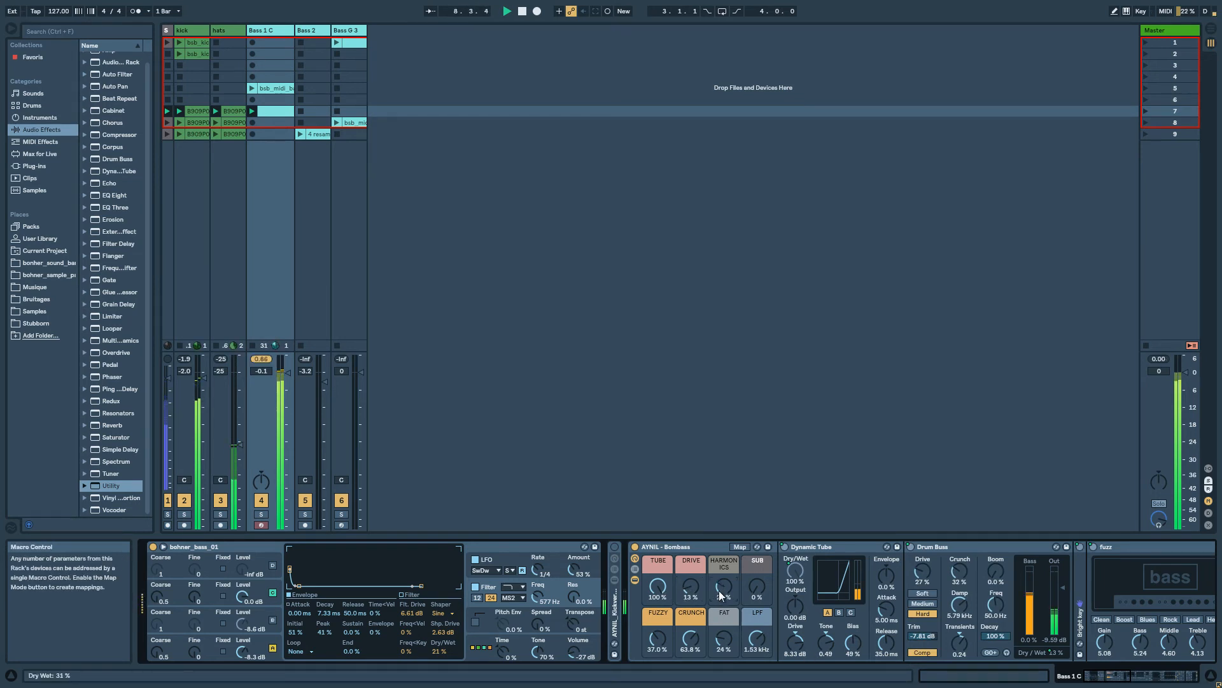
left_click_drag(758, 640, 759, 645)
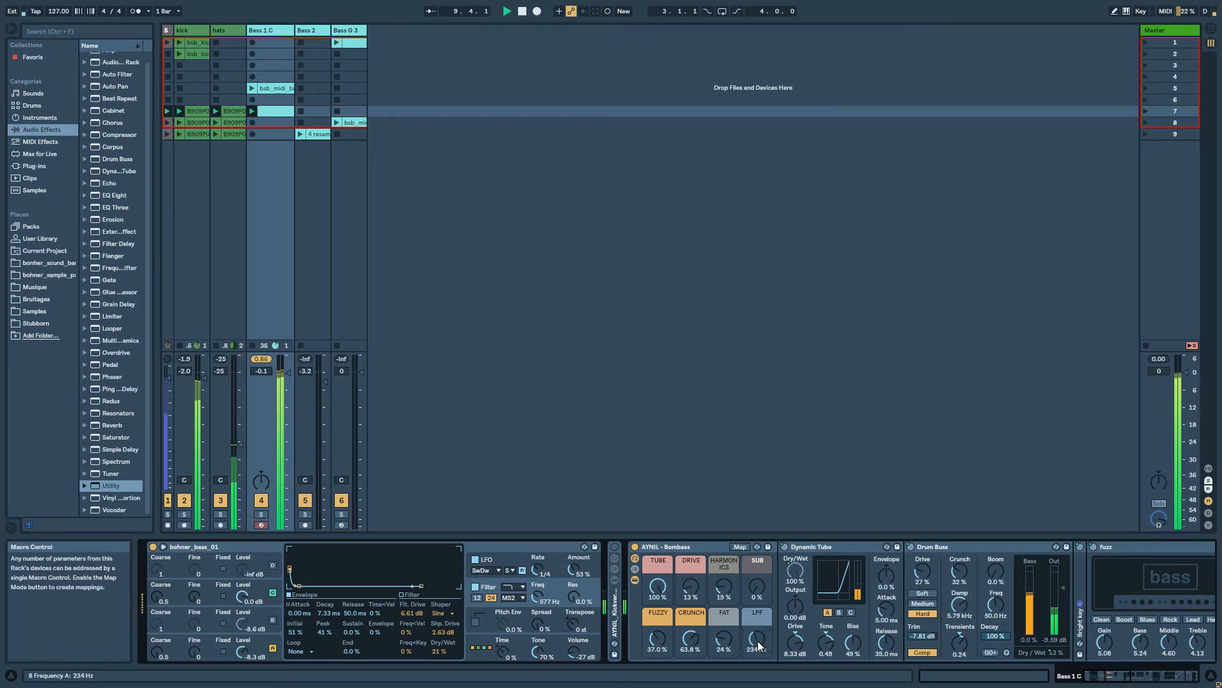
left_click_drag(756, 598, 755, 589)
left_click_drag(658, 638, 658, 637)
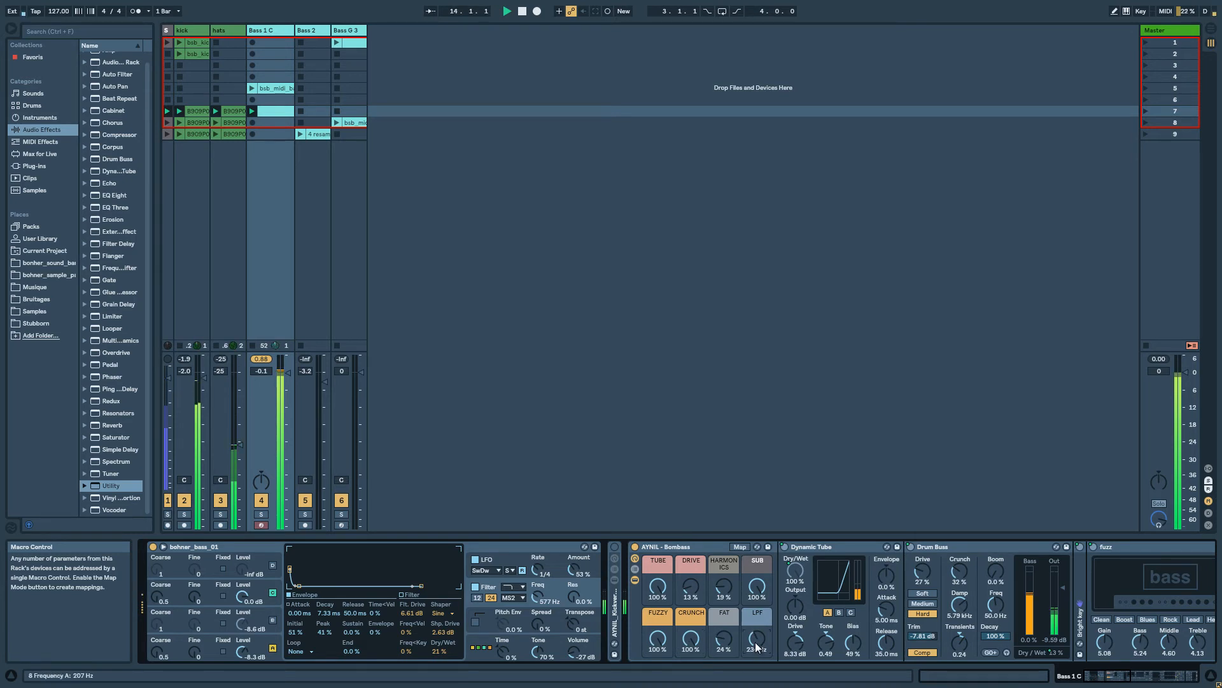
key("space")
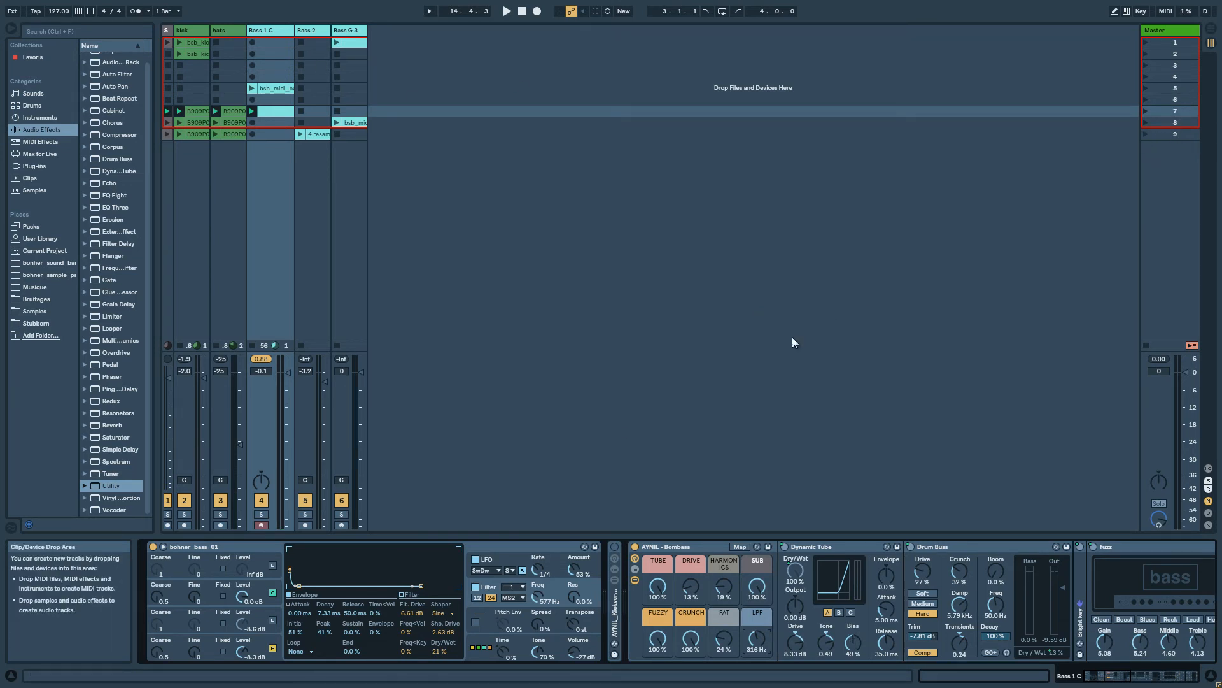
Solo the Bass 2 track, launch scene 9 and compare the bass with its Bombass rack off and on
left_click(304, 514)
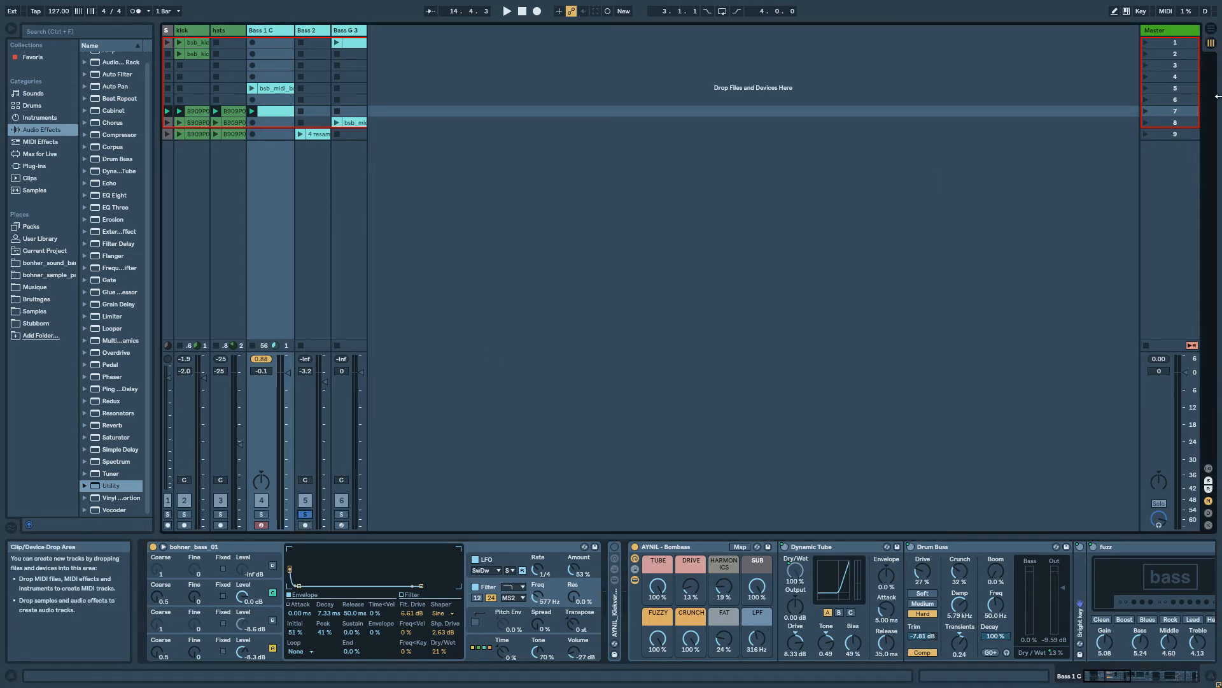
left_click(1146, 134)
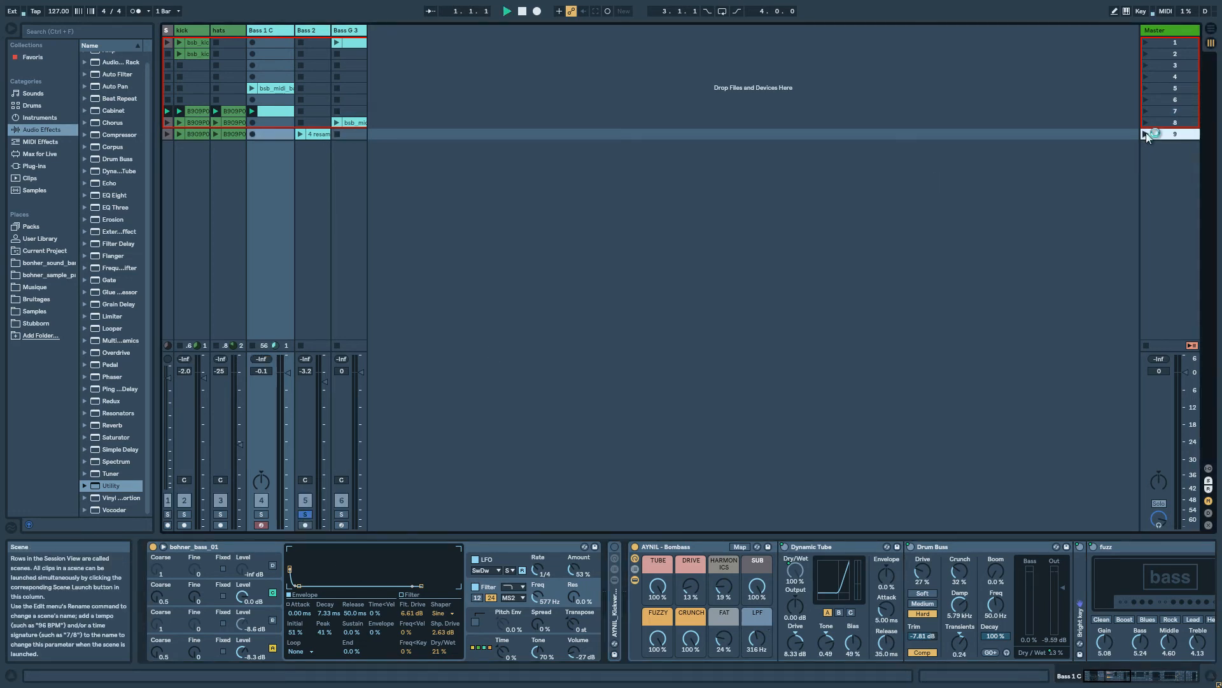
left_click(311, 29)
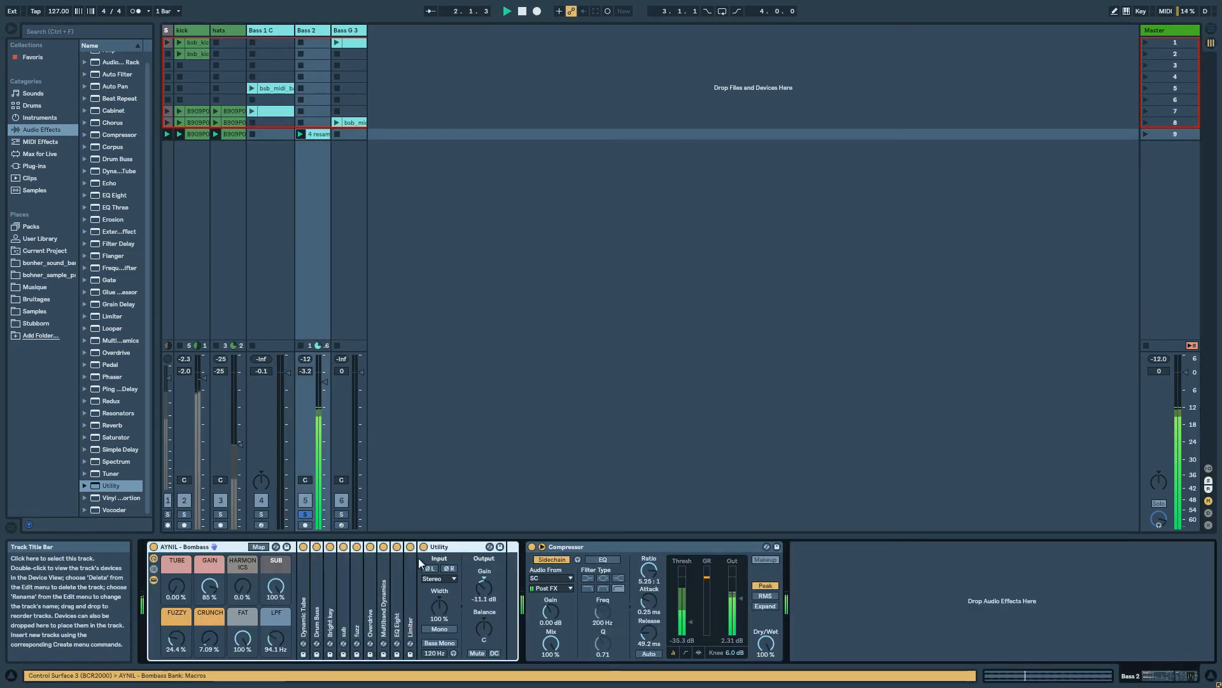
left_click(152, 547)
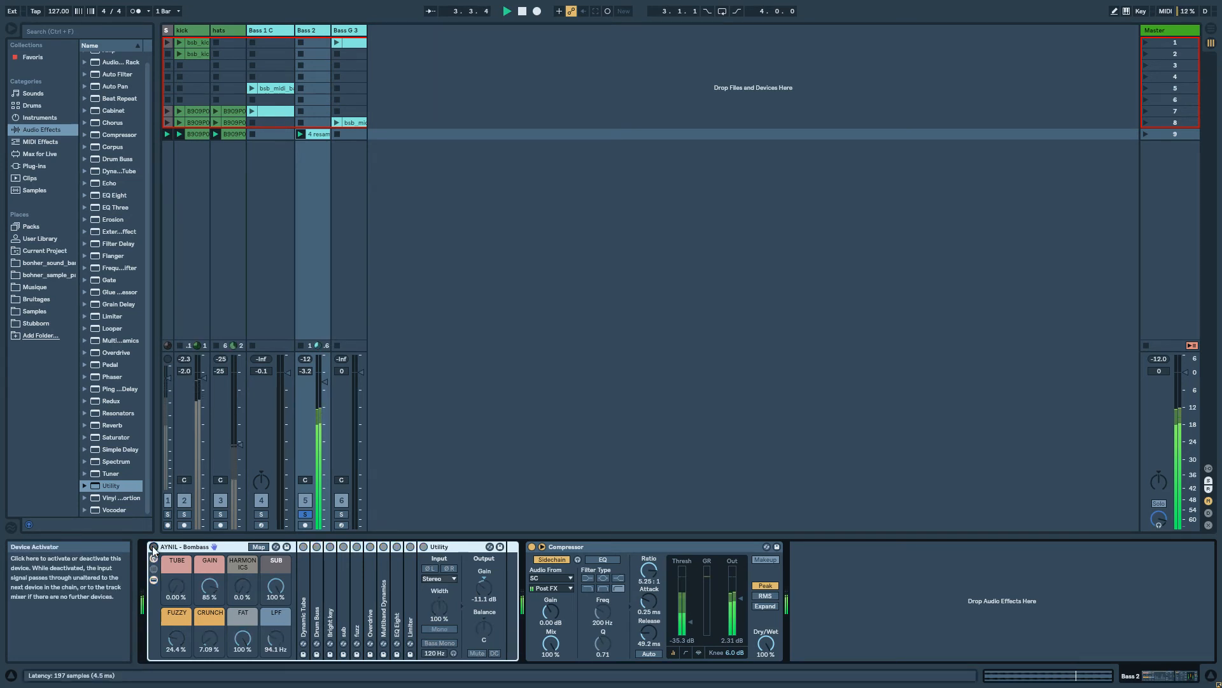
left_click(152, 547)
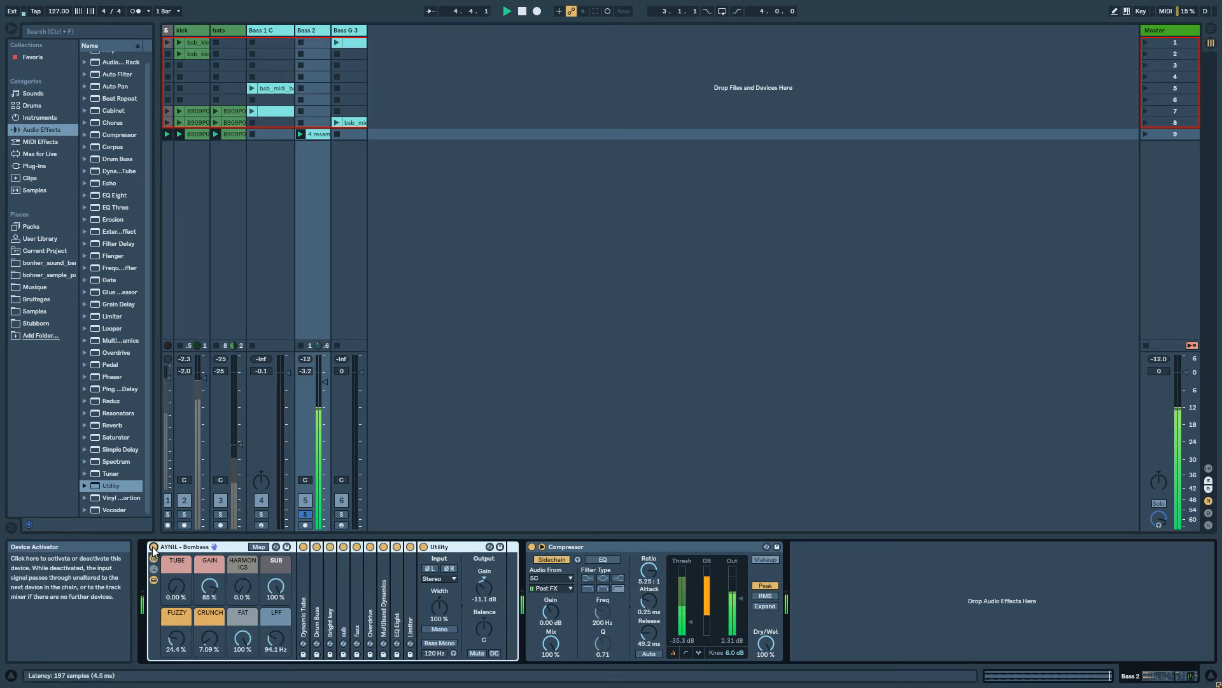
Unsolo Bass 2, lower the hats track to about -27.4 dB and toggle the Bombass rack to compare it within the full loop
left_click(305, 515)
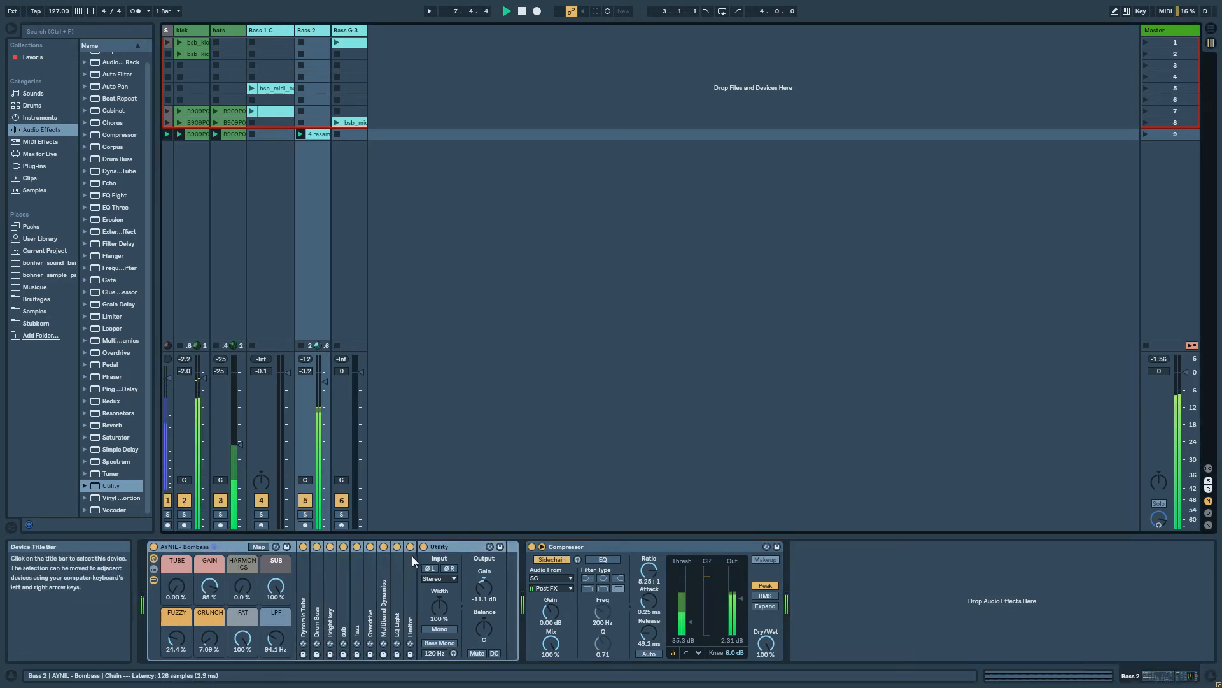
left_click(154, 547)
left_click(154, 547)
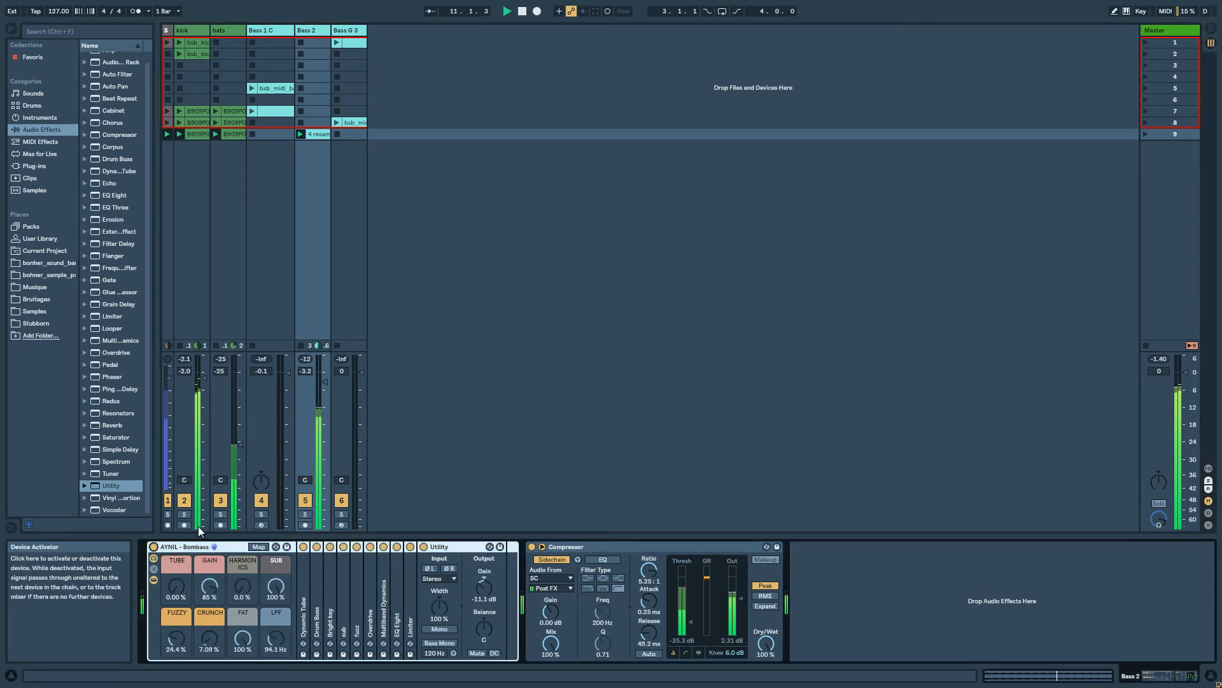
scroll(239, 451, "down", 1)
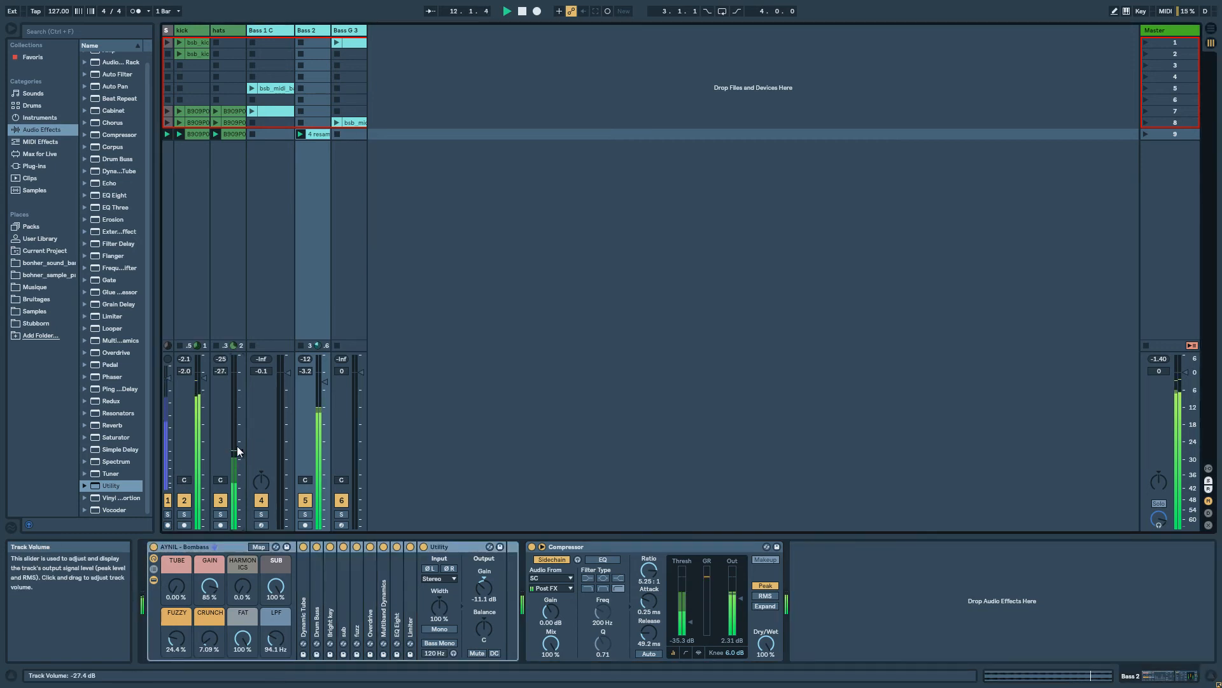
left_click(154, 547)
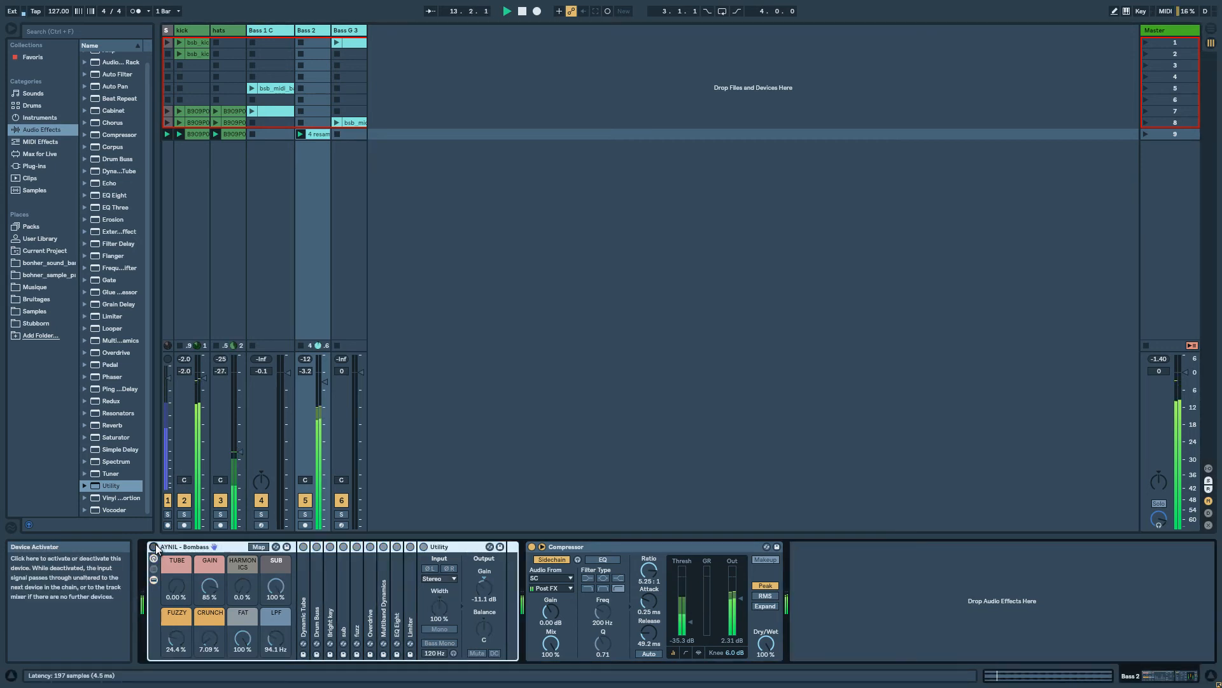
left_click(154, 547)
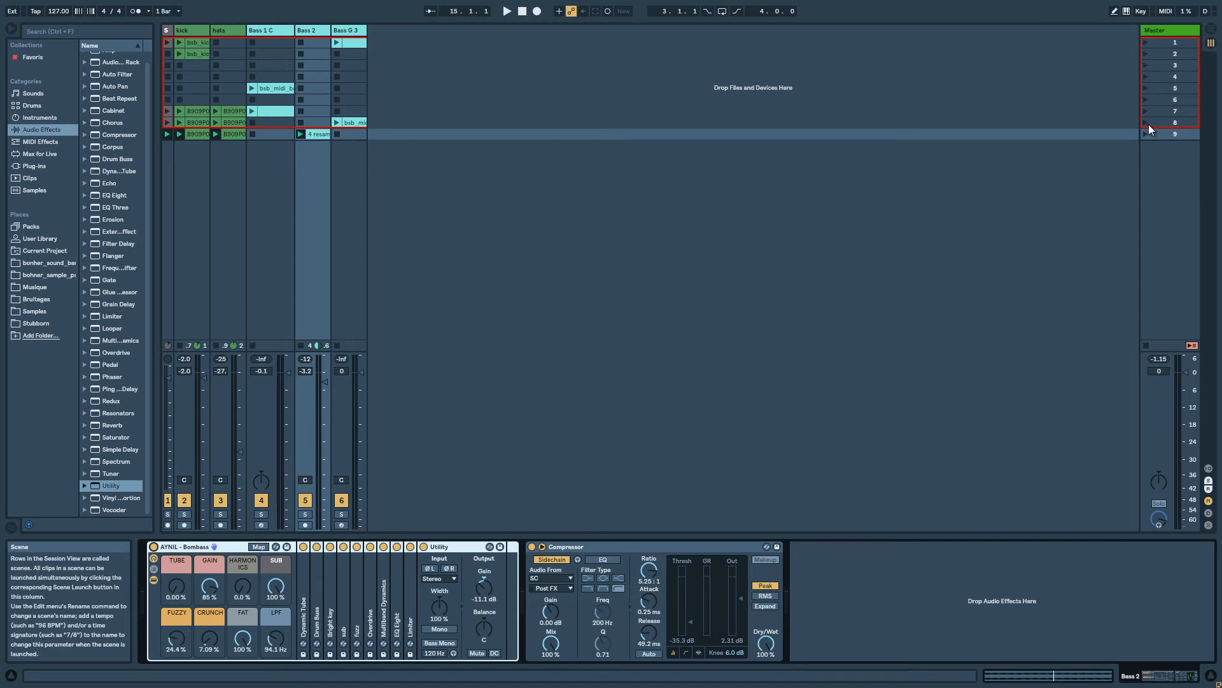
Launch scene 8 and, on the Bass G 3 track, set Operator's filter frequency to 825 Hz, FUZZY to 48.0% and LPF to 1.00 kHz
left_click(1149, 124)
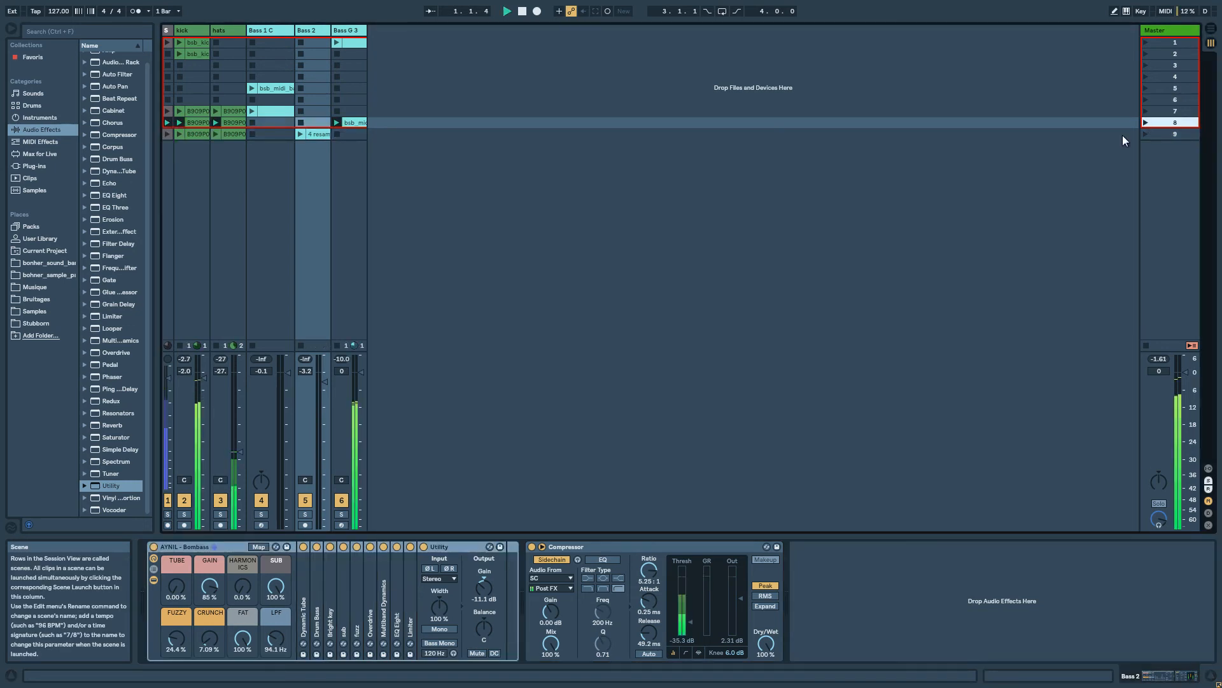
left_click(360, 30)
left_click_drag(538, 597, 549, 601)
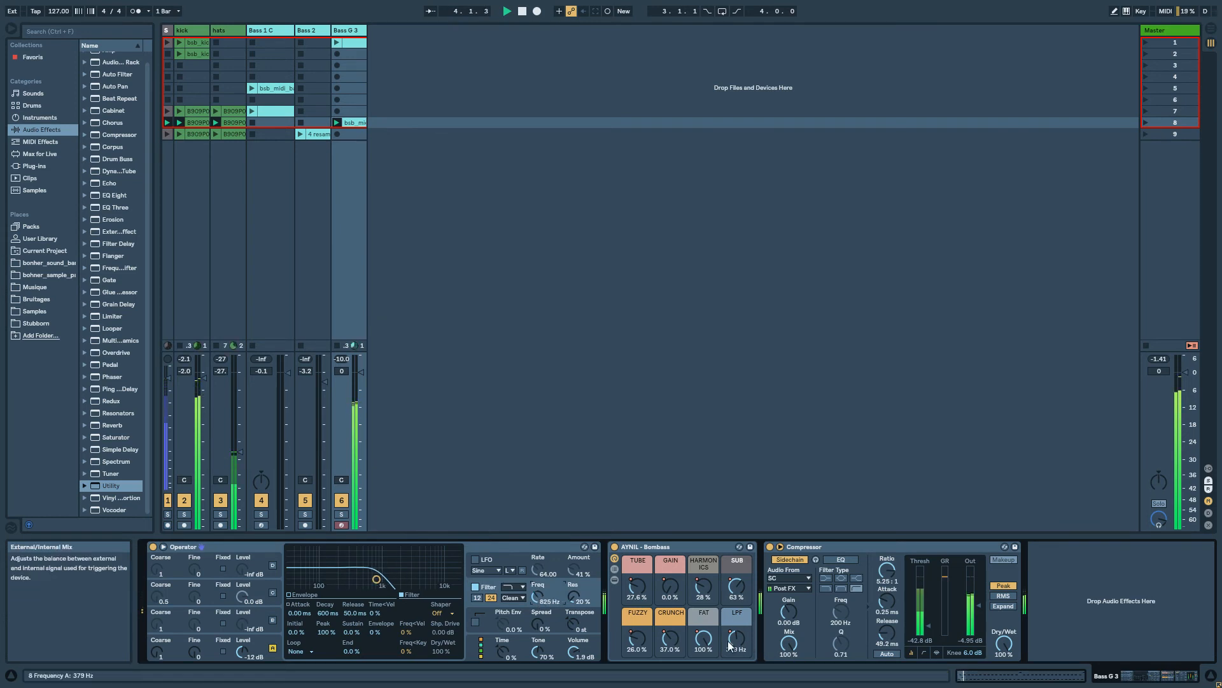
left_click_drag(644, 647, 645, 648)
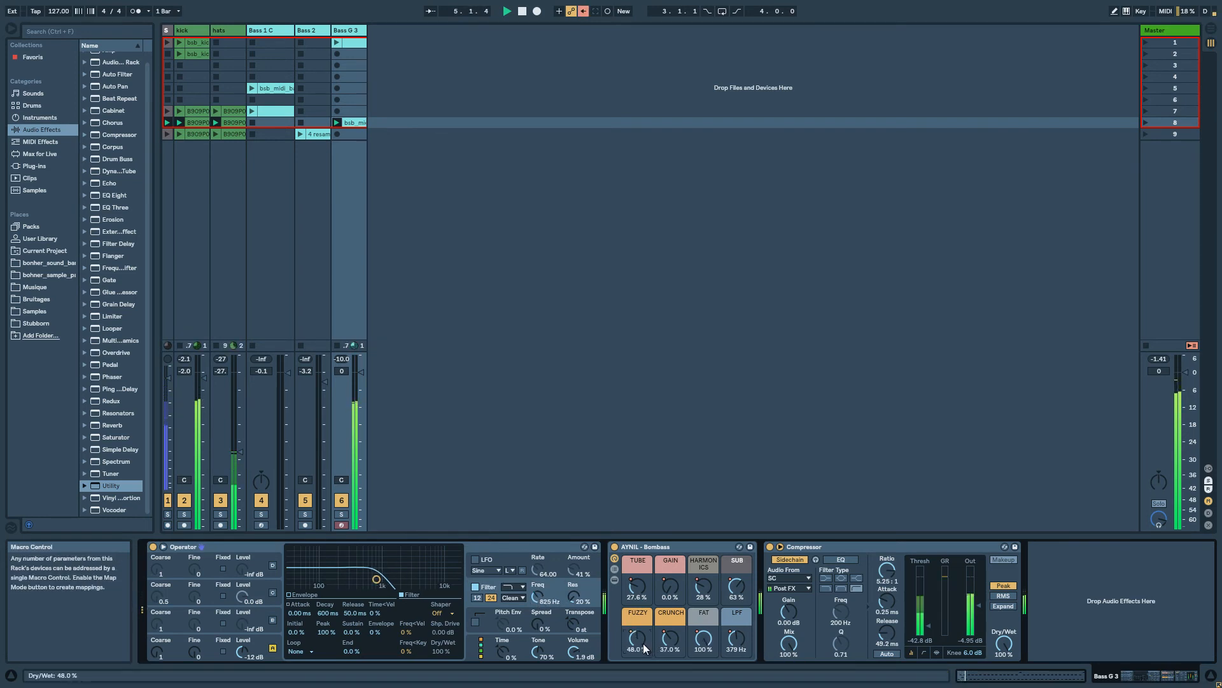
left_click_drag(735, 647, 736, 647)
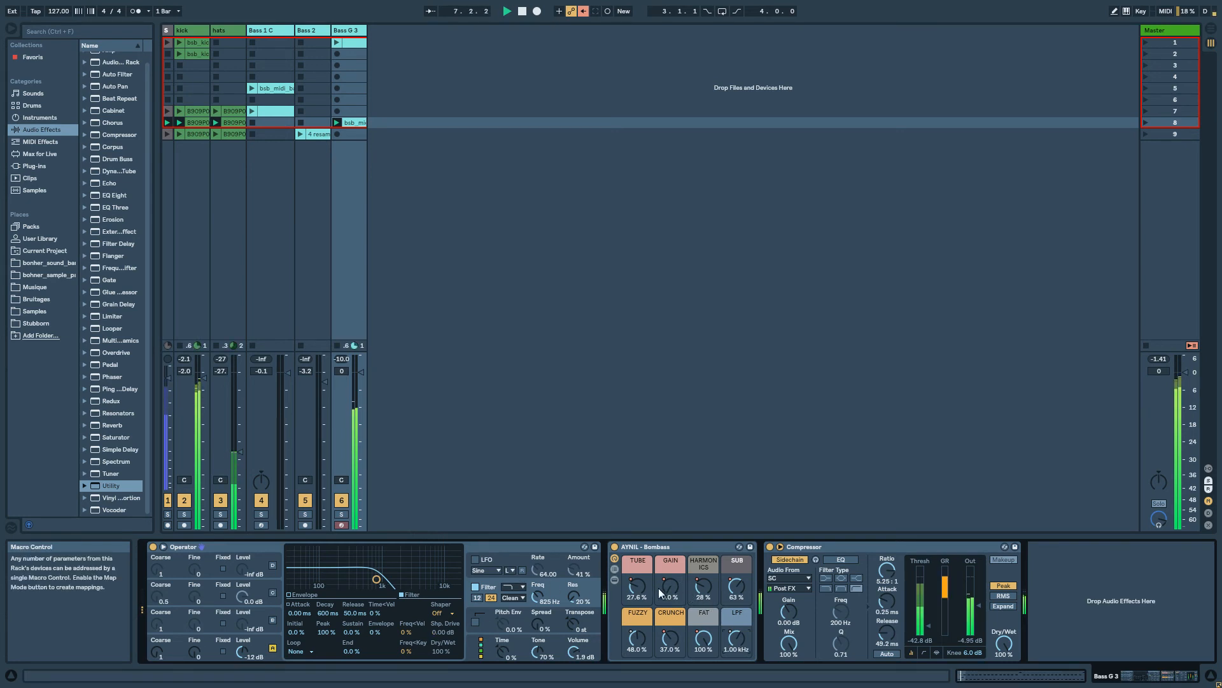
left_click_drag(673, 596, 674, 604)
Solo the Bass G 3 track, set Operator's oscillator A waveform to Square D and unsolo the track
left_click(342, 515)
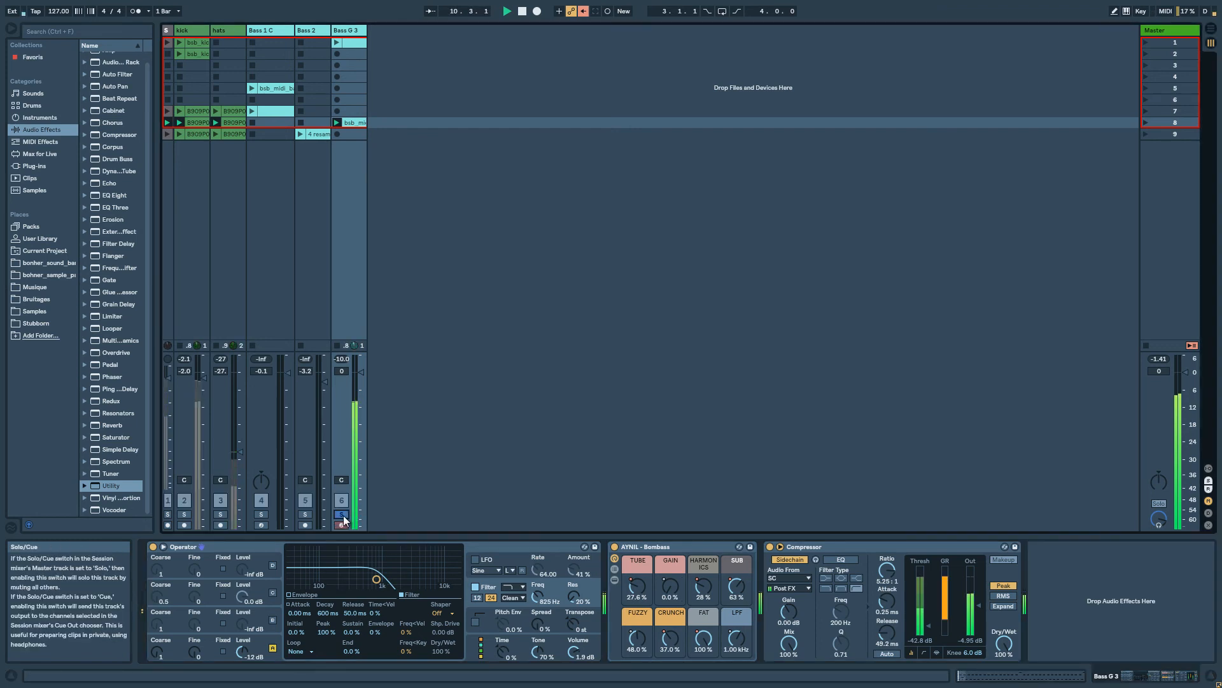
left_click(275, 648)
left_click(410, 612)
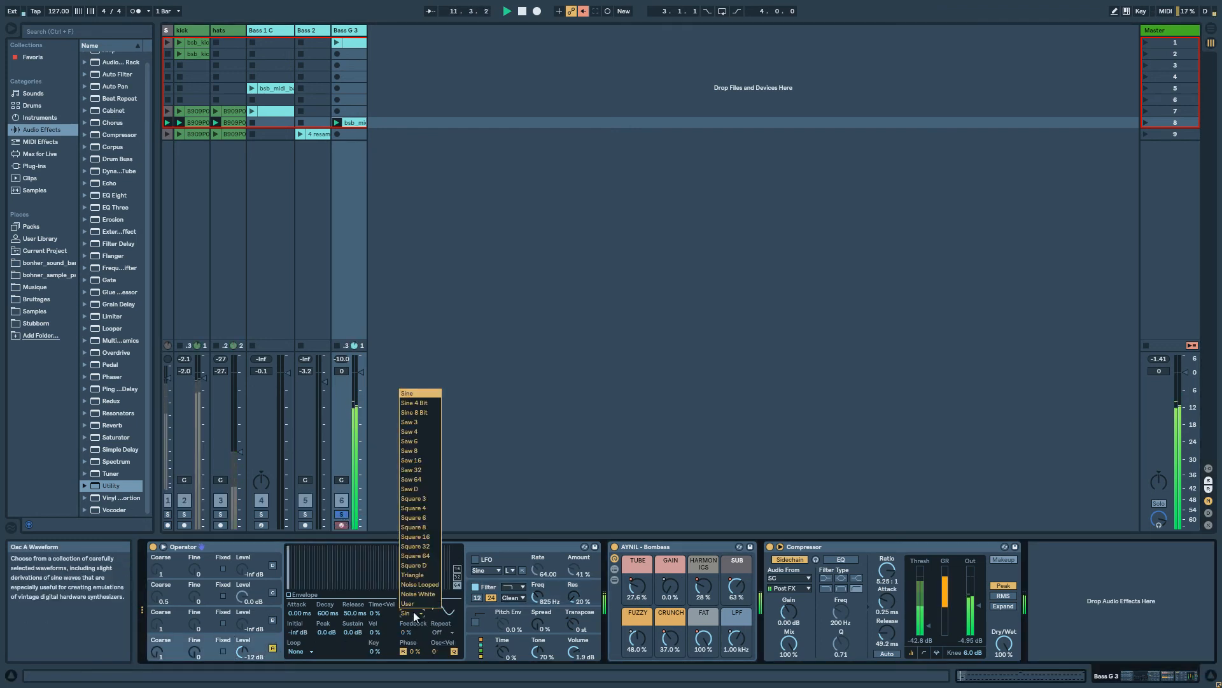
left_click(422, 564)
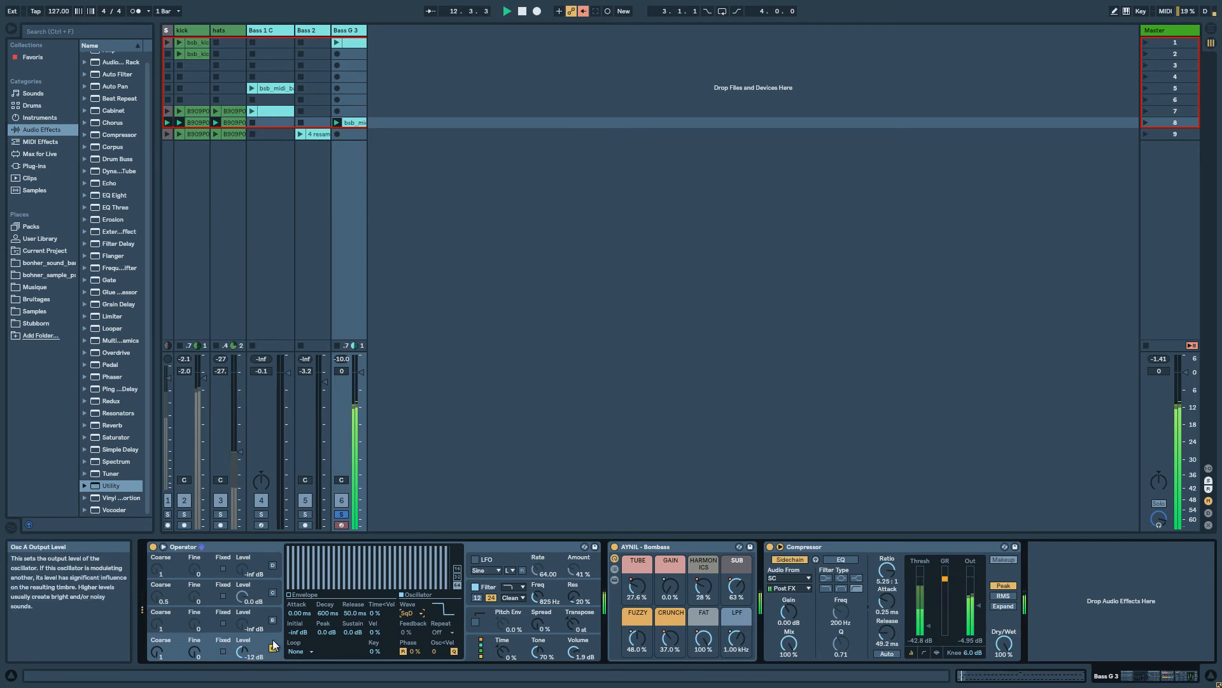
left_click(342, 514)
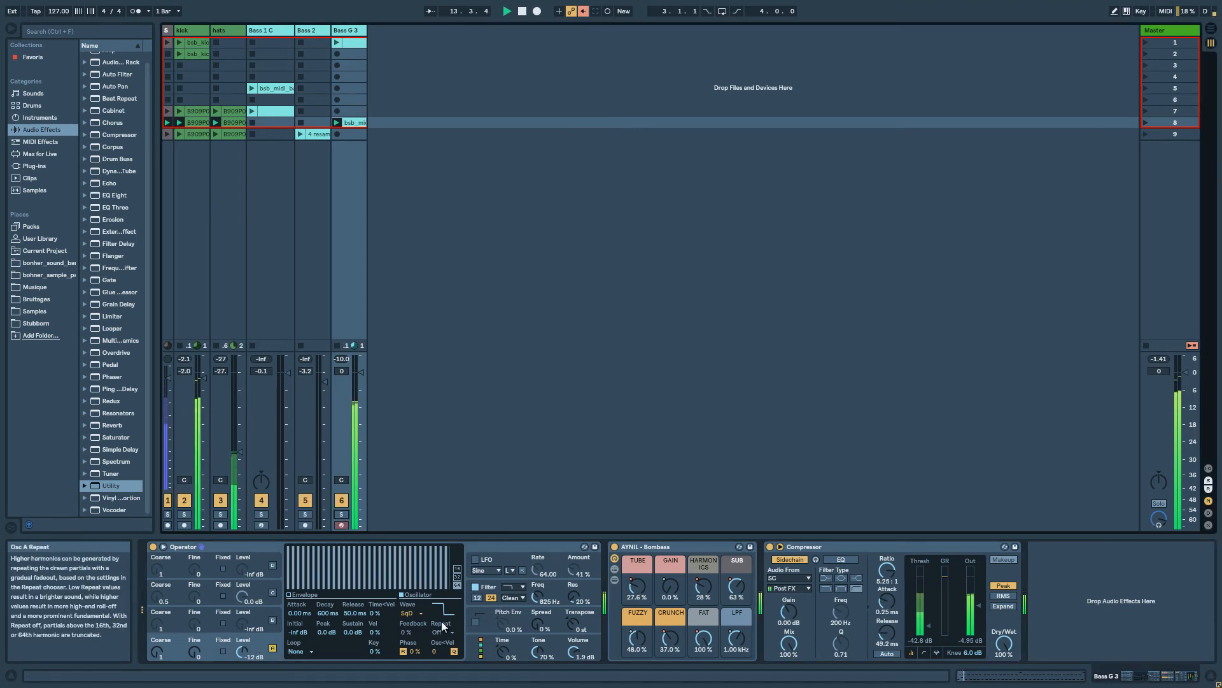
Set Operator's filter frequency to 1.77 kHz, CRUNCH to 69.3%, FUZZY to 48.8%, TUBE to 96.9%, HARMONICS to 46%, SUB to 28% and LPF to 483 Hz
left_click_drag(535, 597, 536, 597)
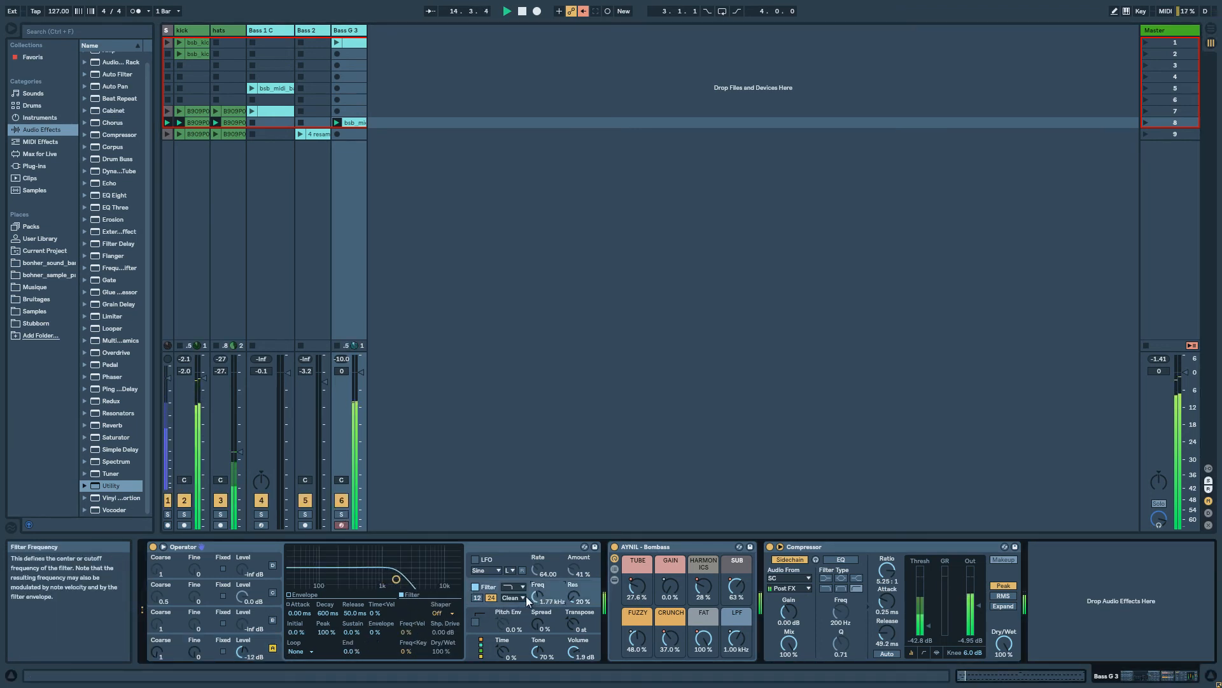
left_click_drag(667, 640, 638, 638)
left_click_drag(640, 645, 641, 665)
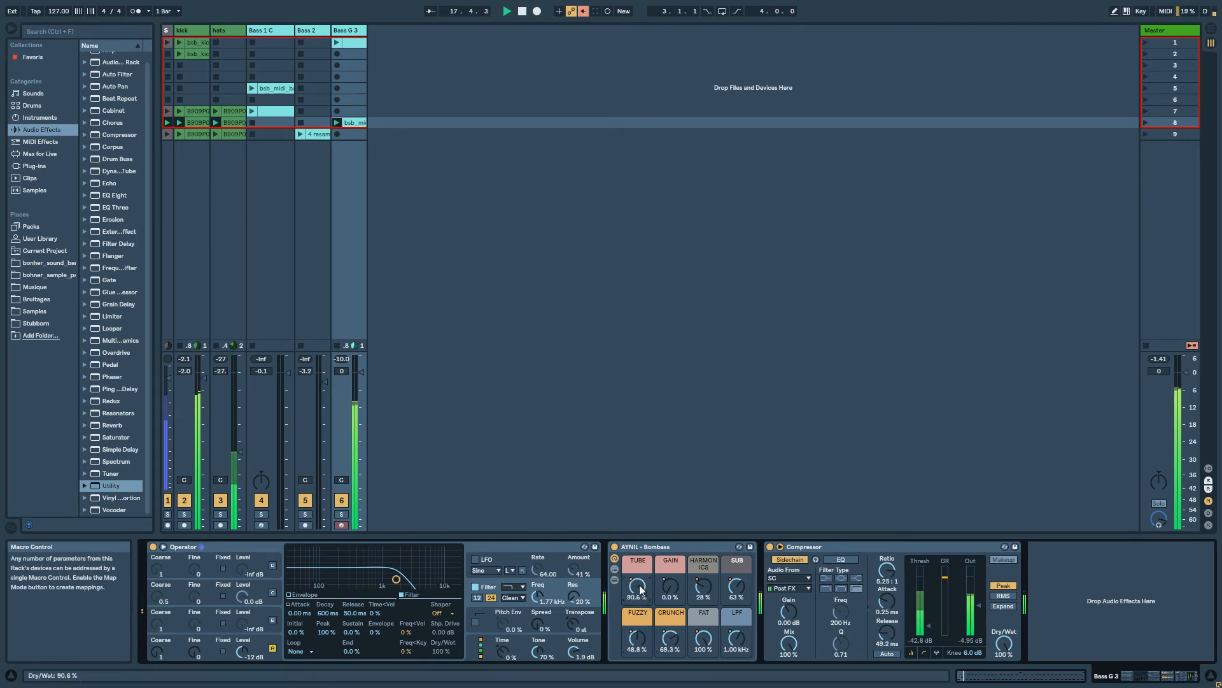
left_click_drag(701, 591, 741, 641)
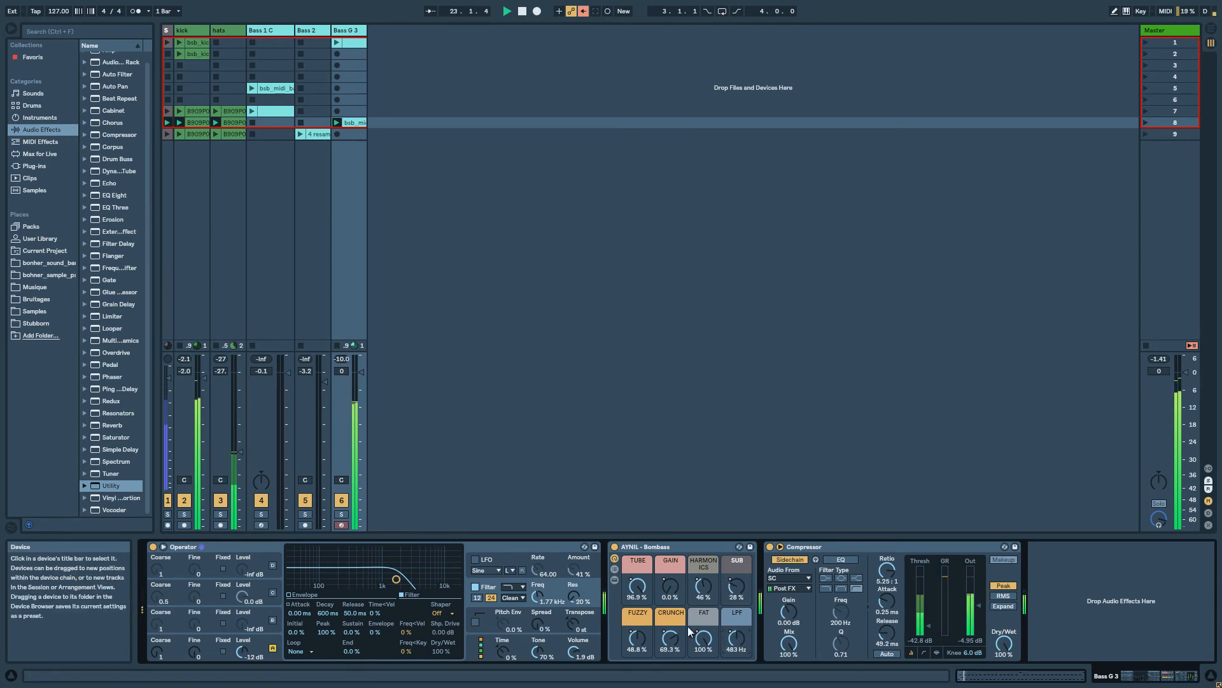
Set Operator's filter frequency to 824 Hz and oscillator A's waveform to Saw 64
left_click_drag(540, 599, 540, 601)
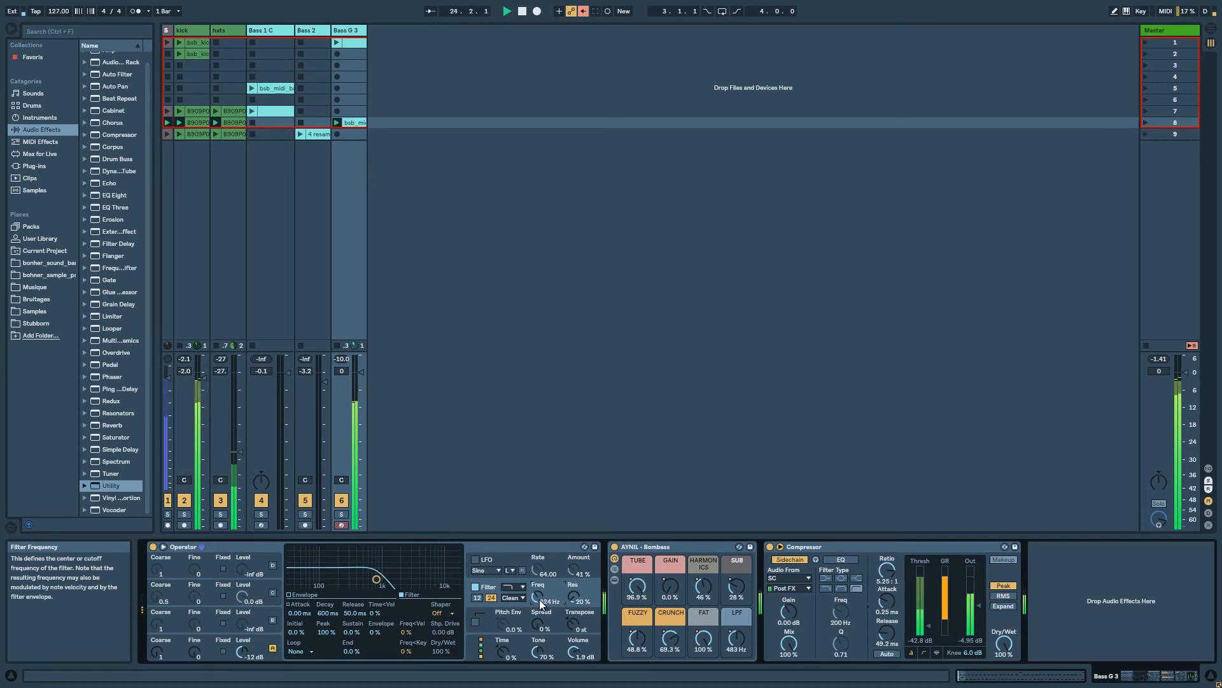
left_click(257, 655)
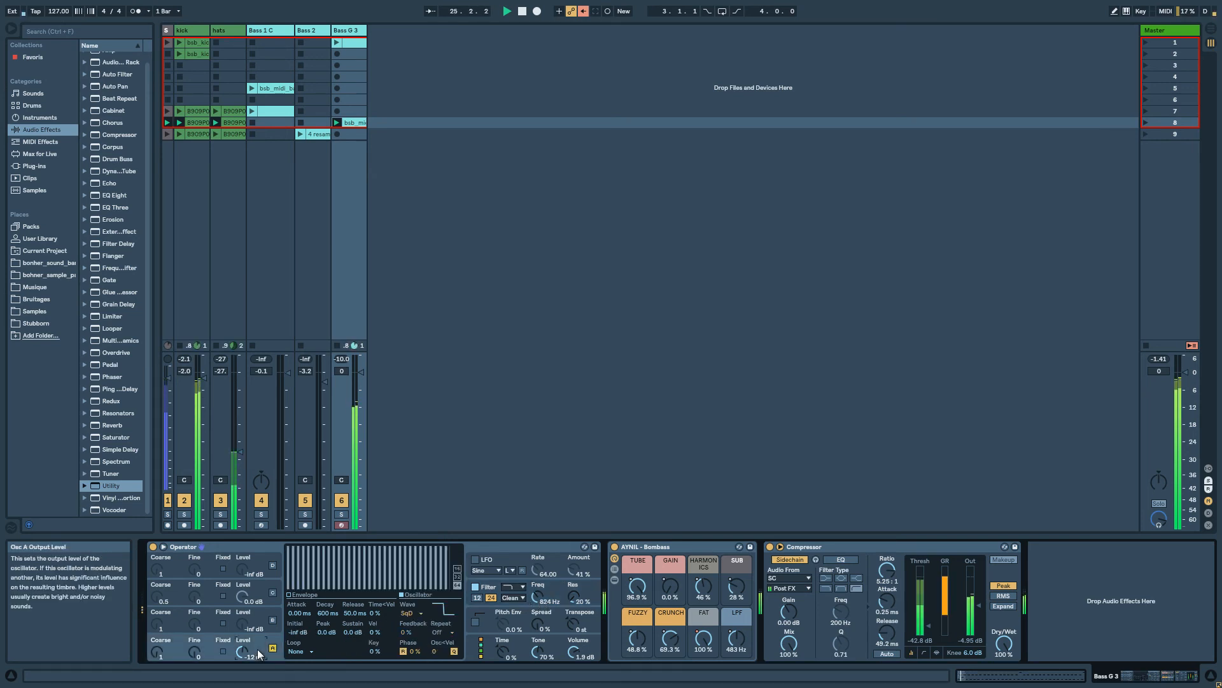
left_click(409, 613)
left_click(429, 480)
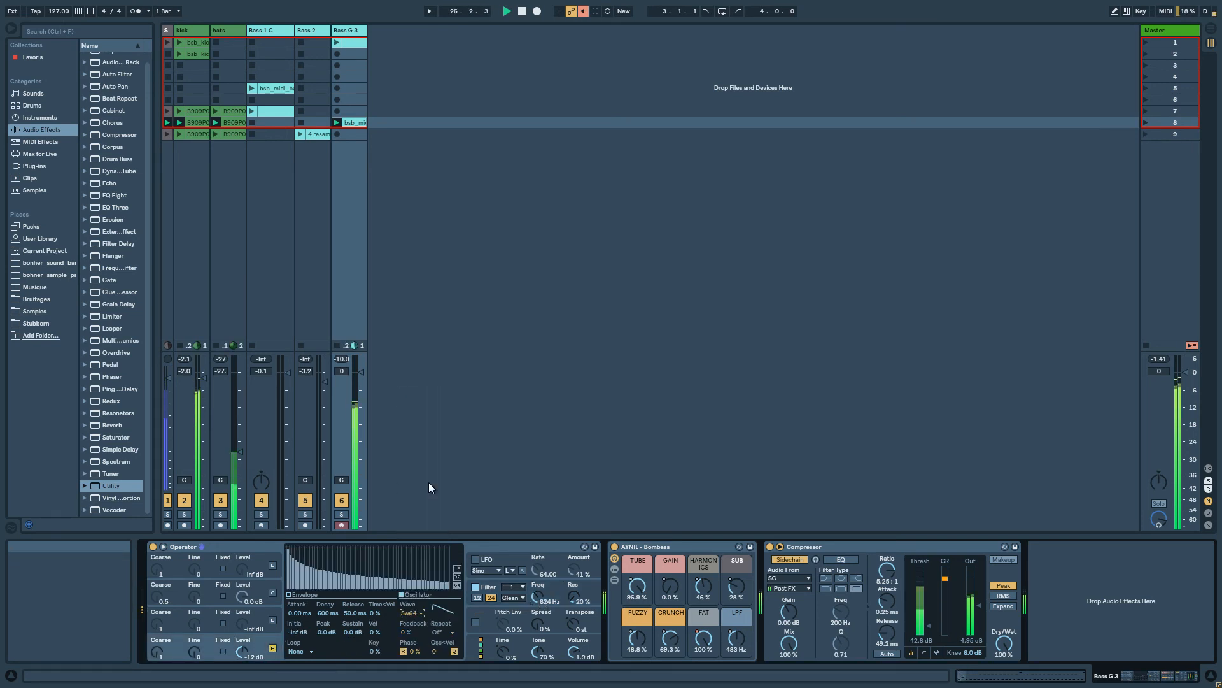
Set Operator's filter frequency to about 2.3 kHz, stop and restart playback, and set the Bombass TUBE macro to 29.1%
left_click_drag(539, 597, 539, 596)
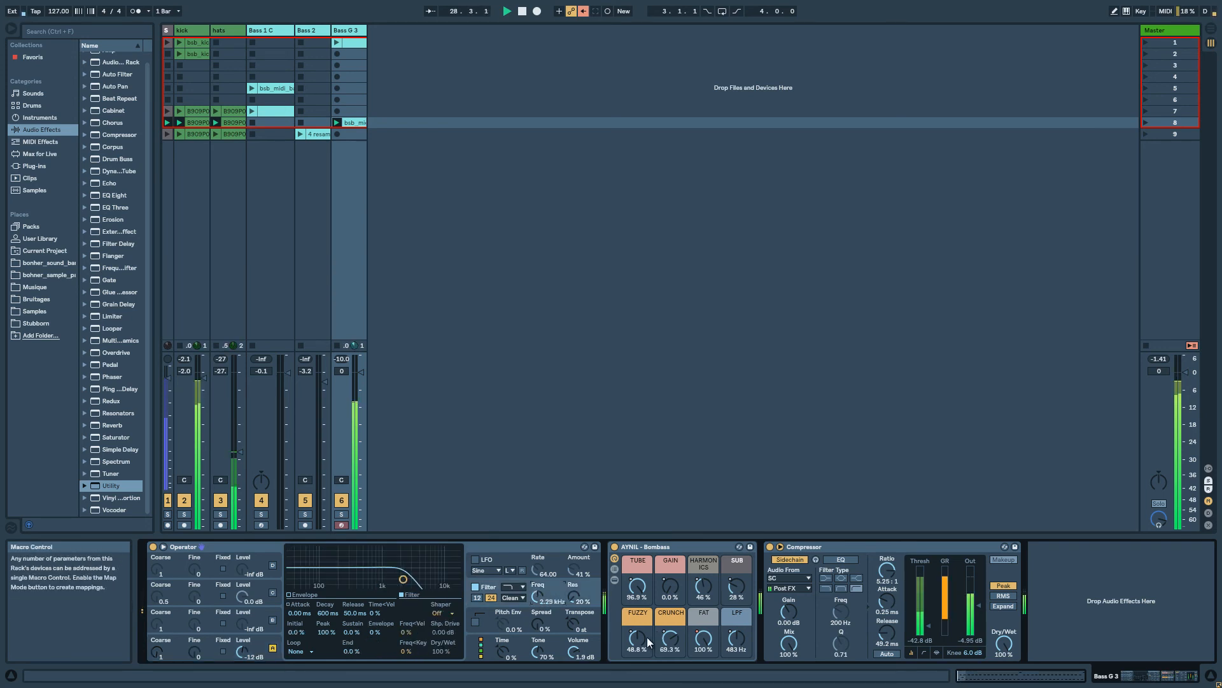
key("space")
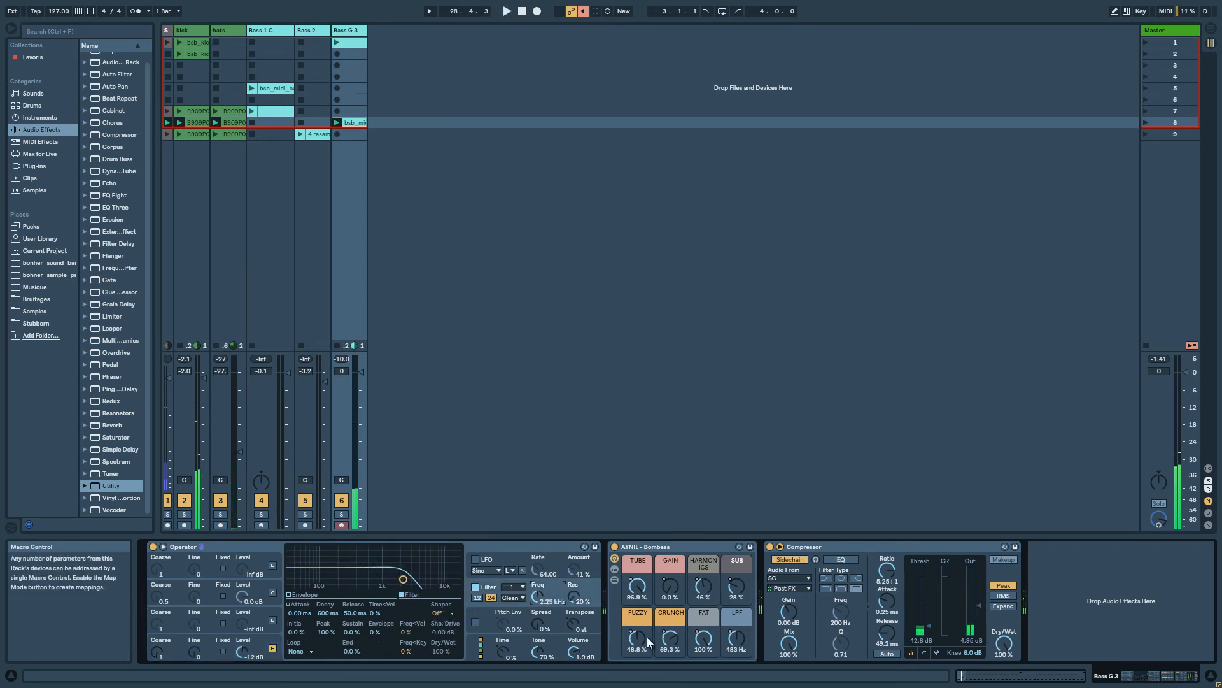
left_click(642, 642)
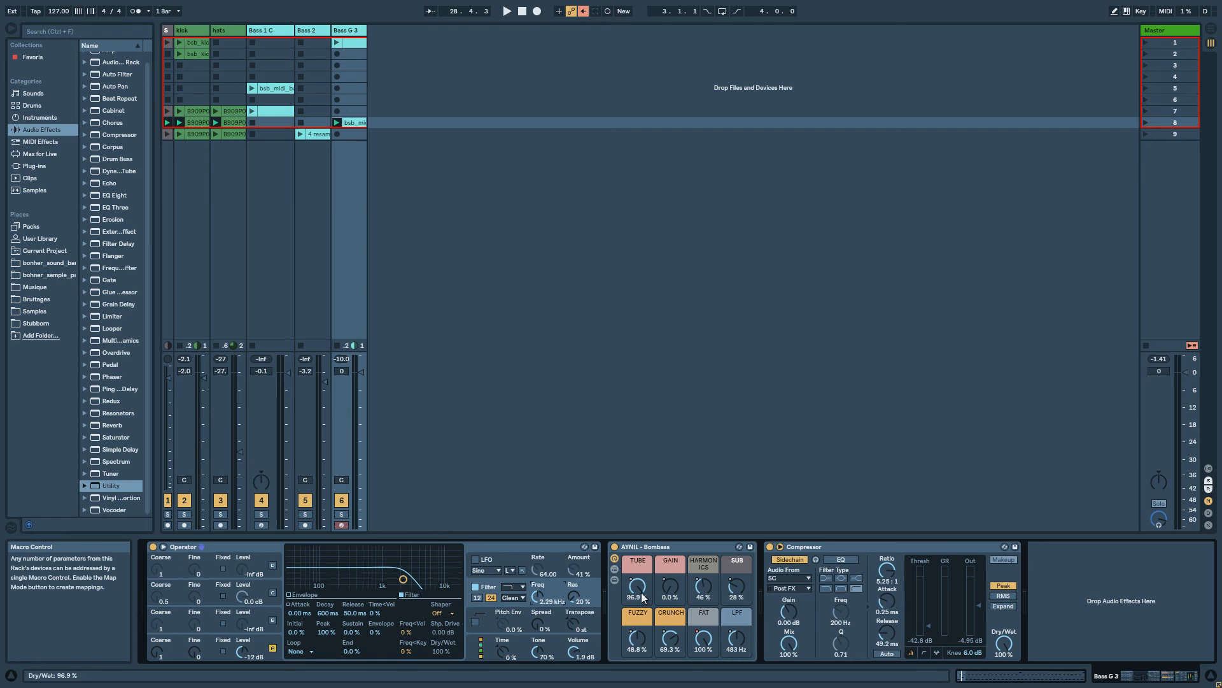
key("space")
left_click_drag(642, 596, 641, 643)
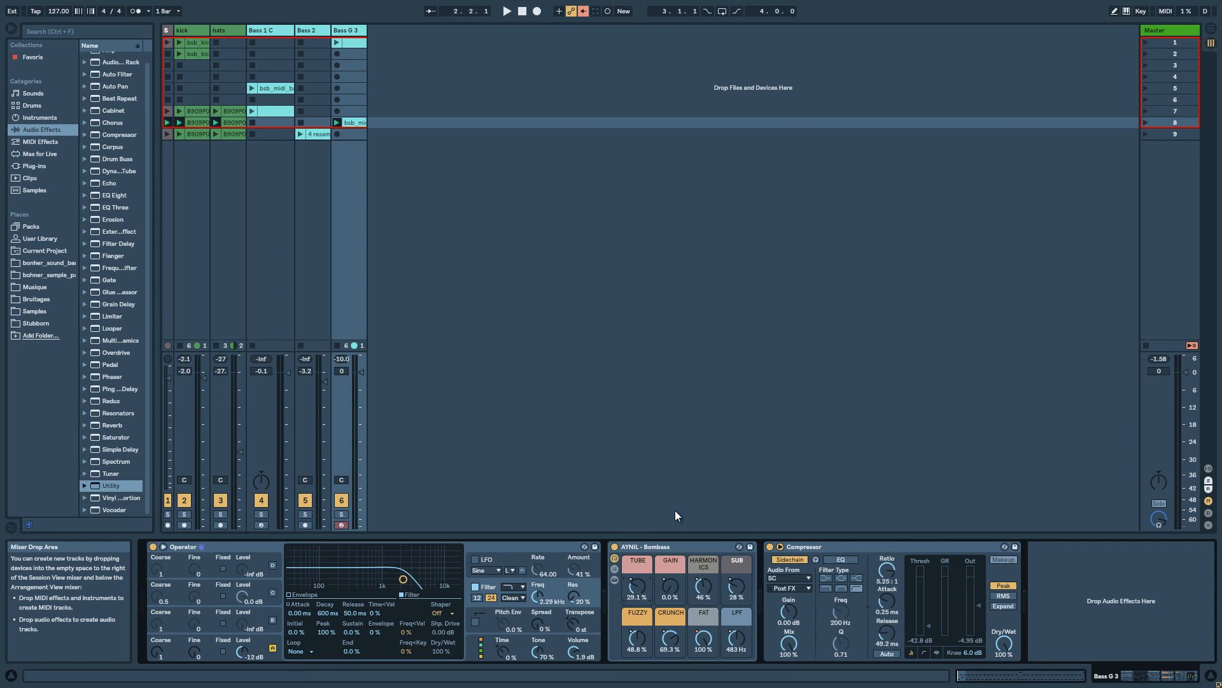
Show Operator's oscillator A settings and return to its filter display
left_click(509, 543)
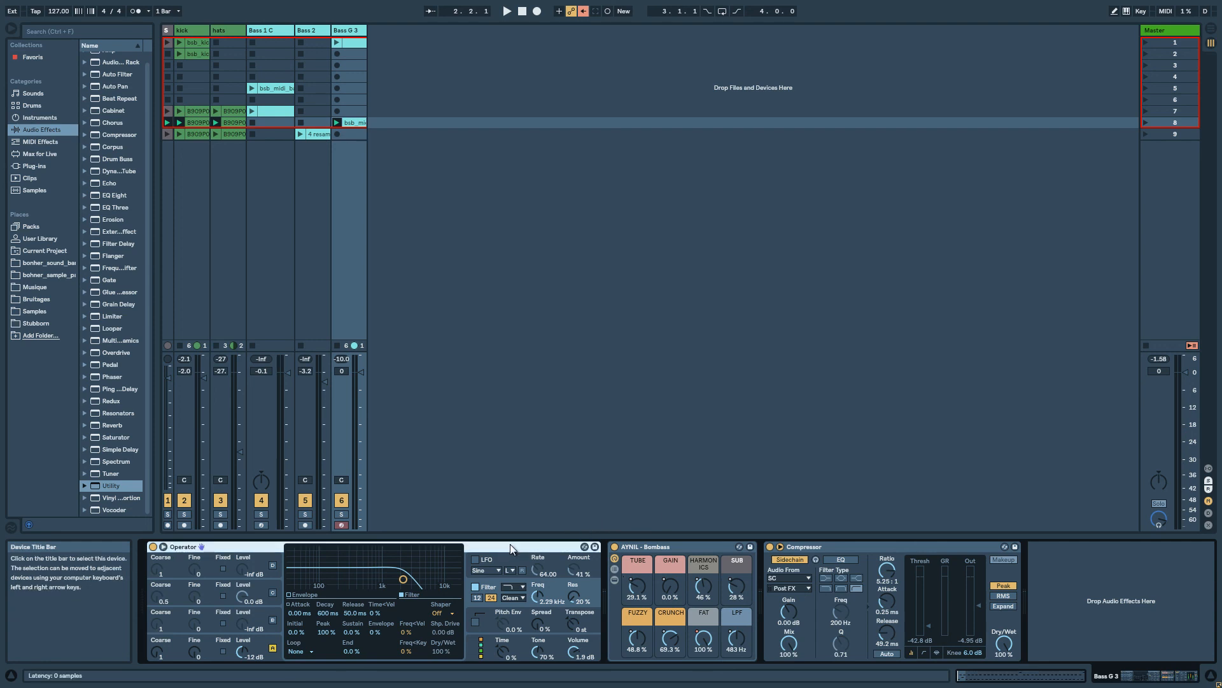
left_click(259, 648)
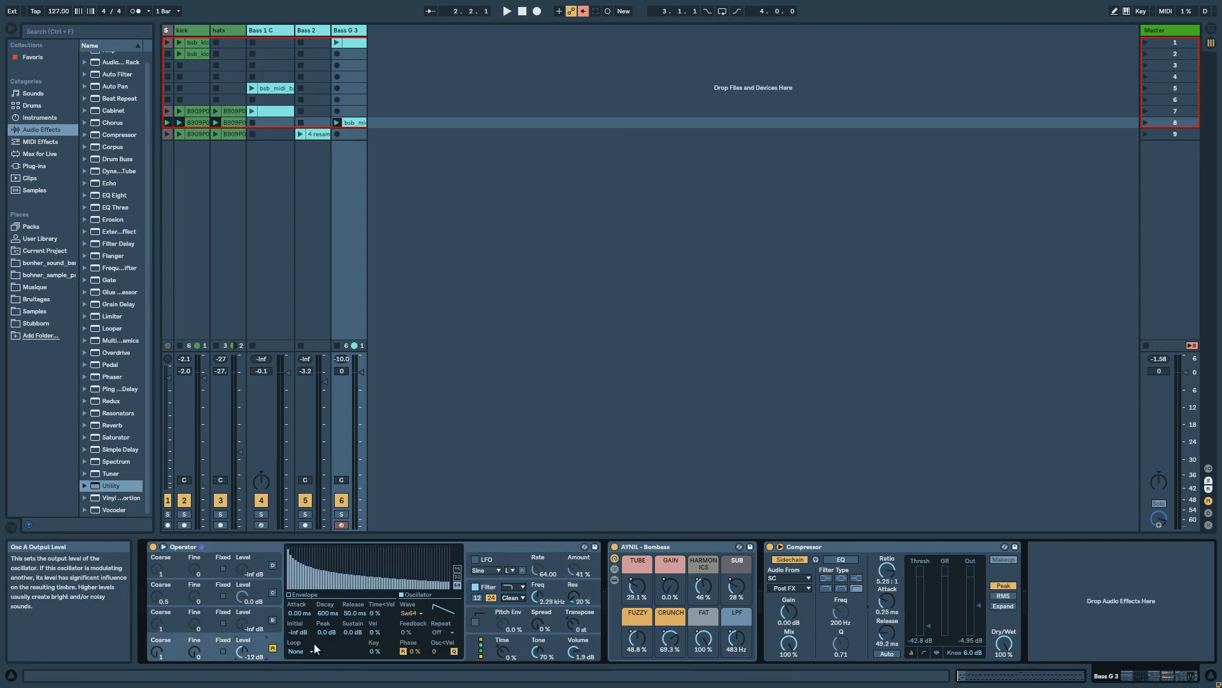
left_click(490, 591)
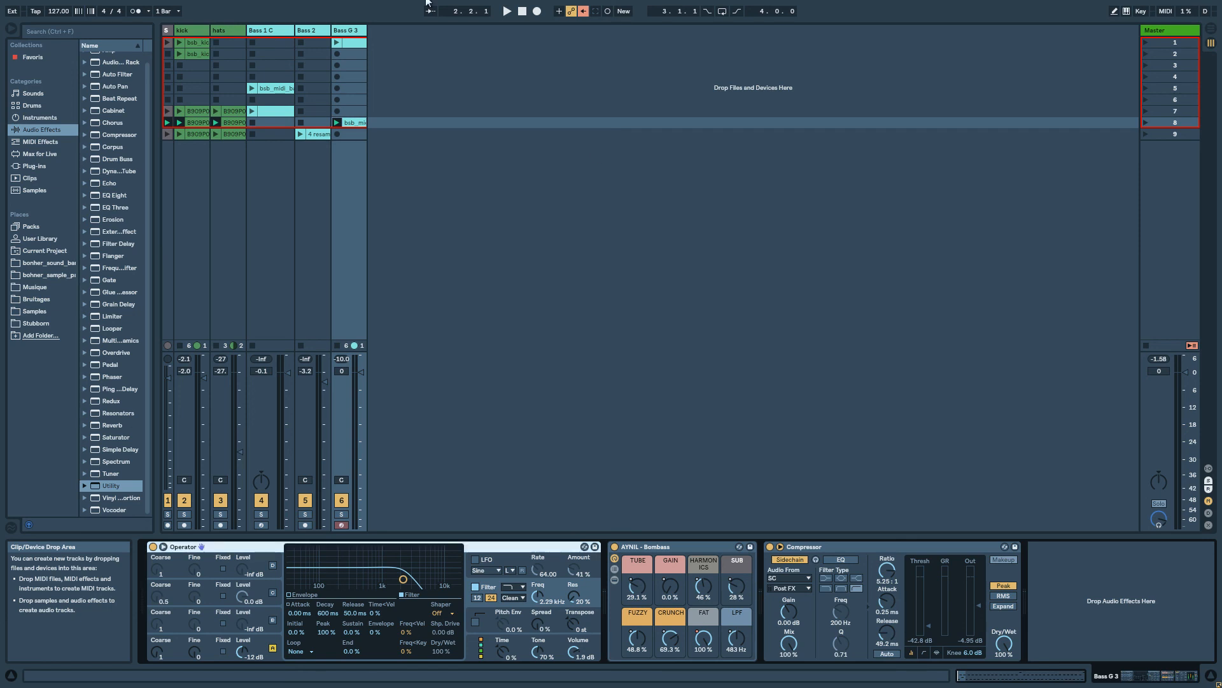
key("F11")
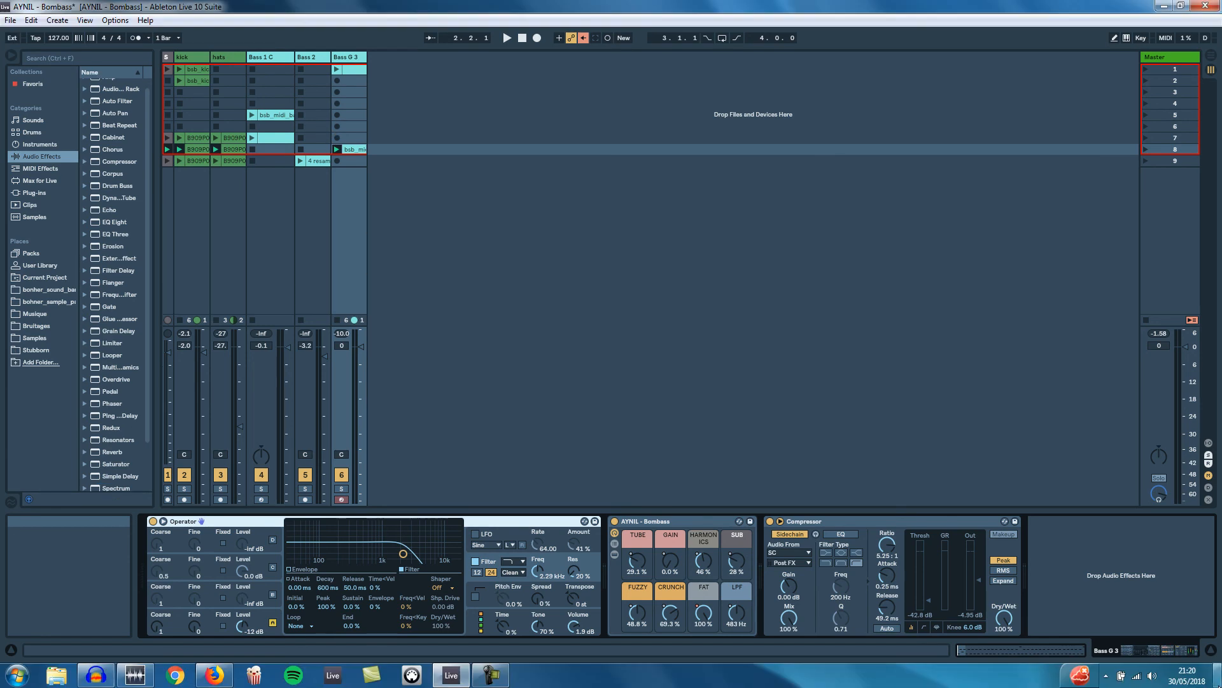
left_click(493, 672)
left_click(961, 366)
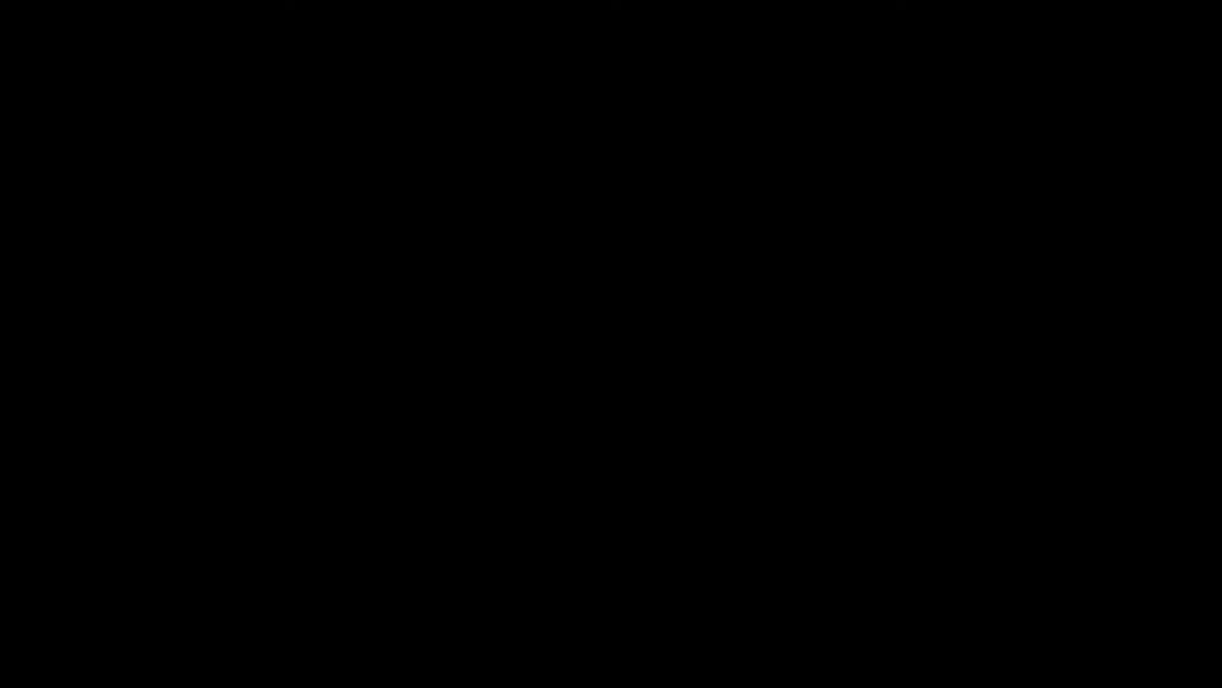